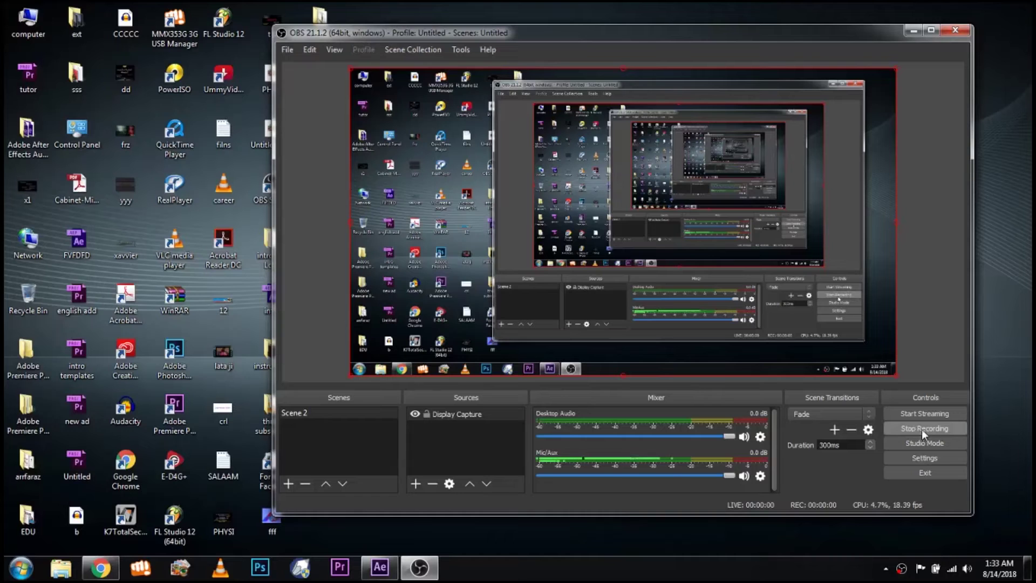
Minimize OBS Studio to reveal the Windows desktop.
left_click(913, 31)
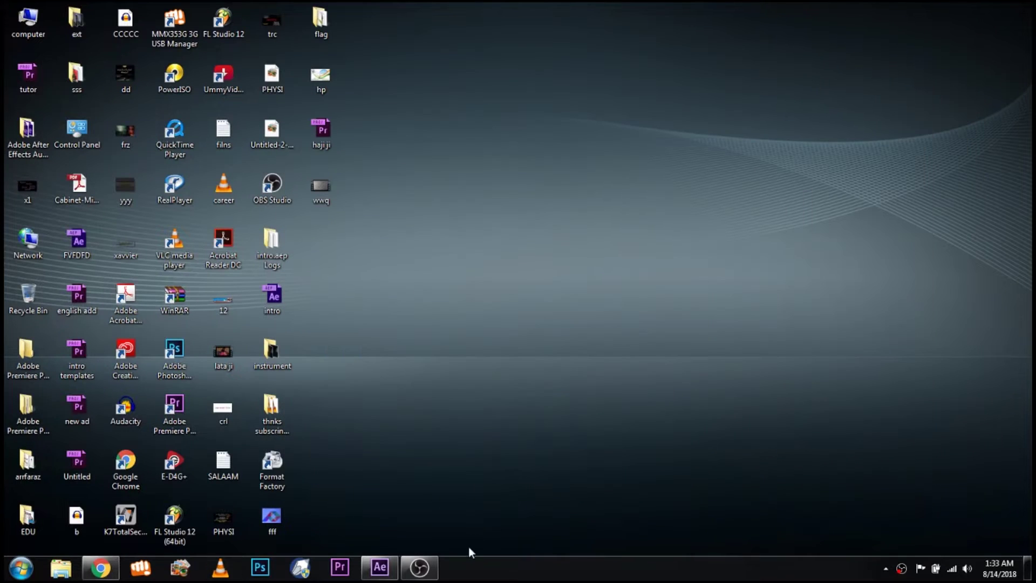
Bring After Effects to the front with the empty black Comp 1 and call up its layer menu.
left_click(389, 572)
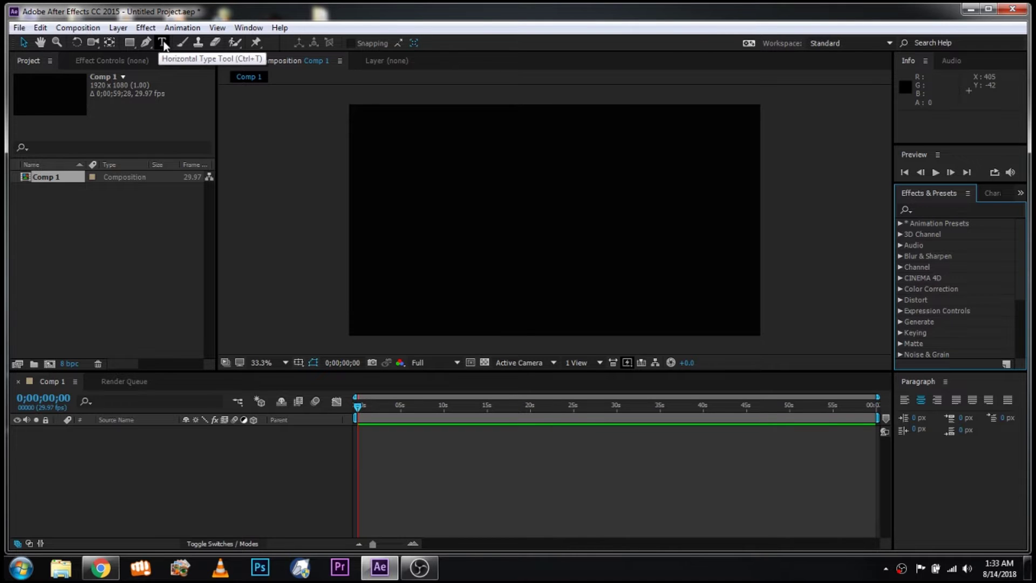
right_click(223, 454)
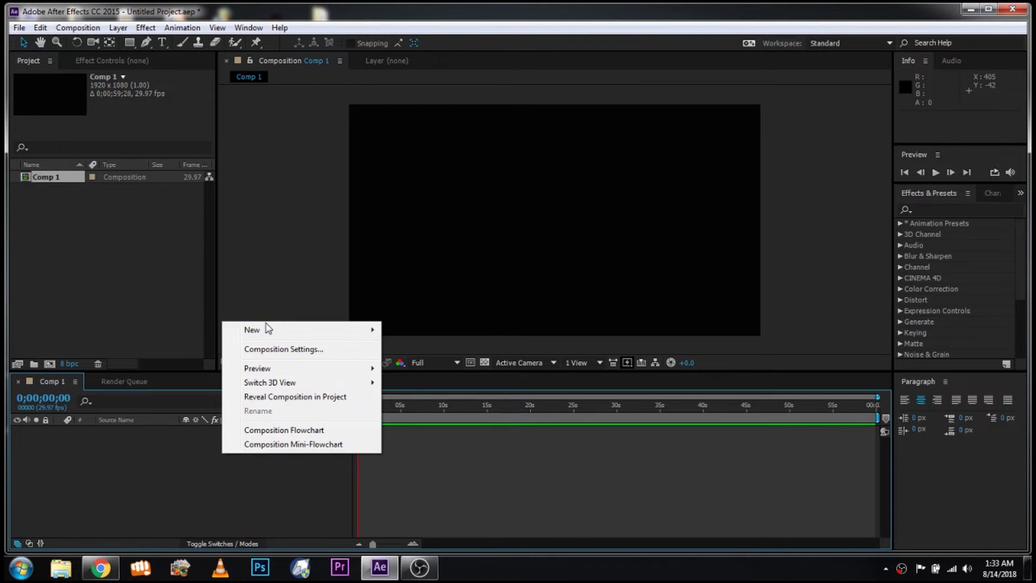
Add a new text layer reading 'A Technical Centre' to Comp 1.
mouse_move(272, 332)
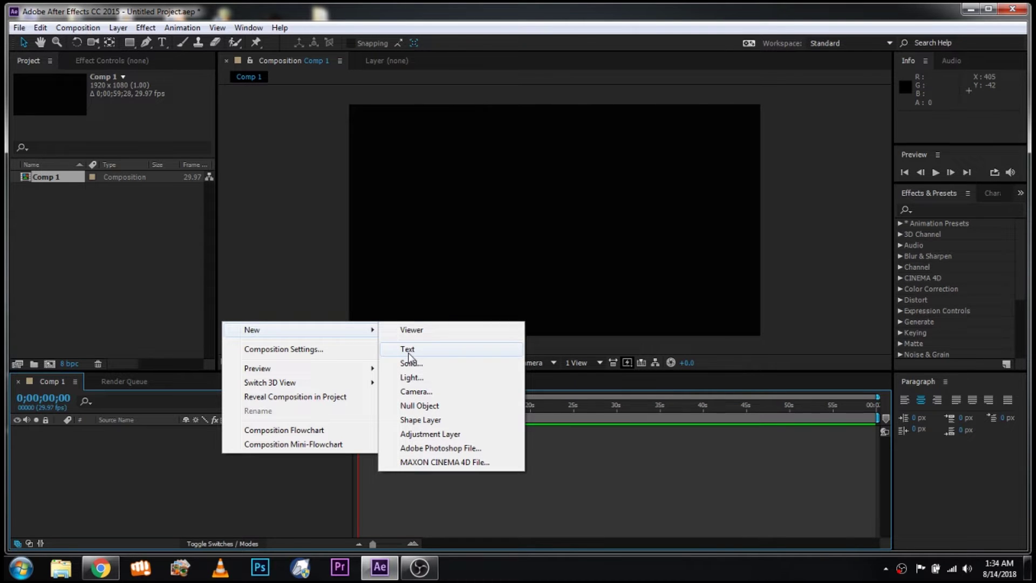
left_click(409, 351)
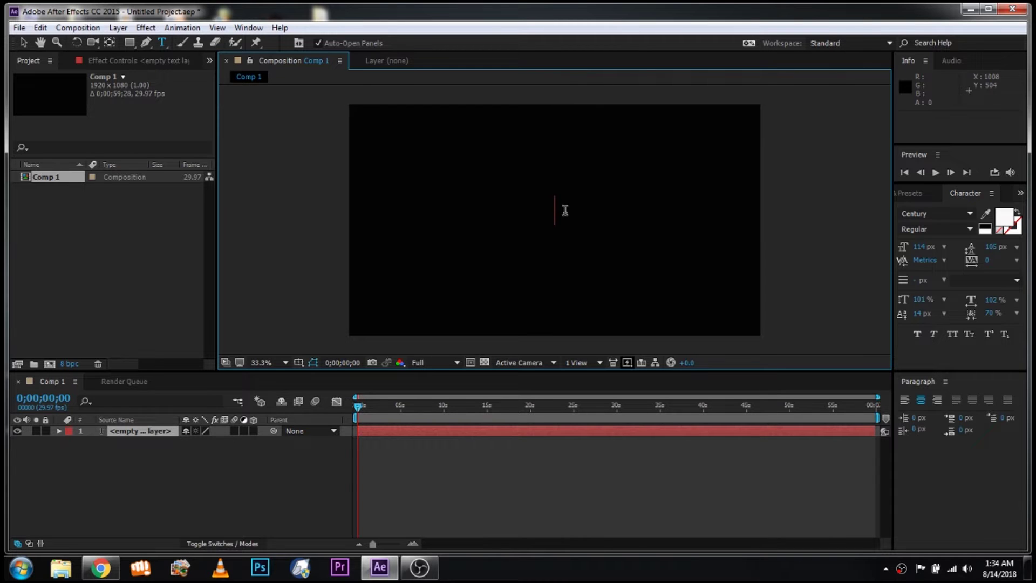
type("A")
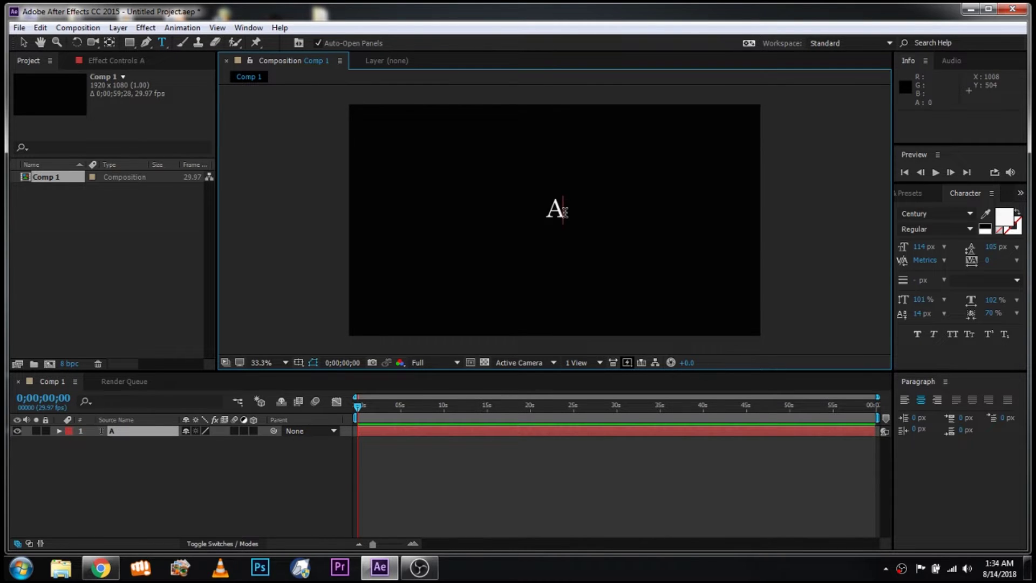
type(" Te")
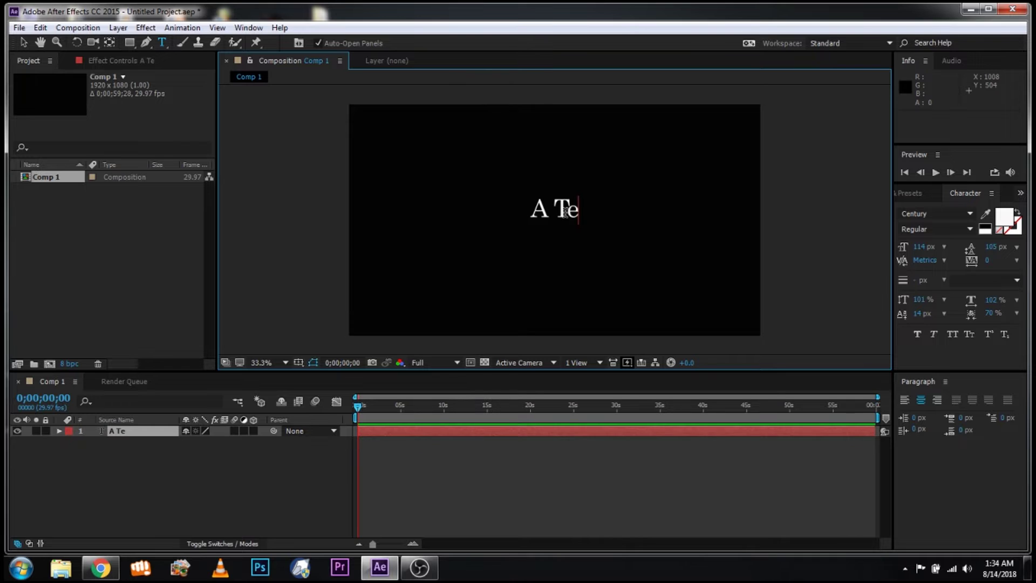
type("chnical Centre")
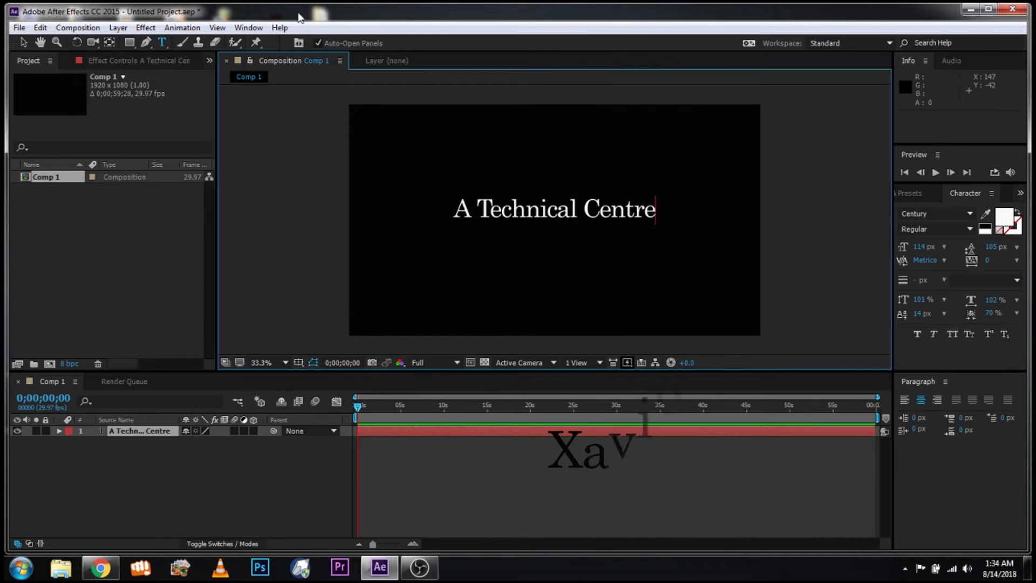
left_click(24, 43)
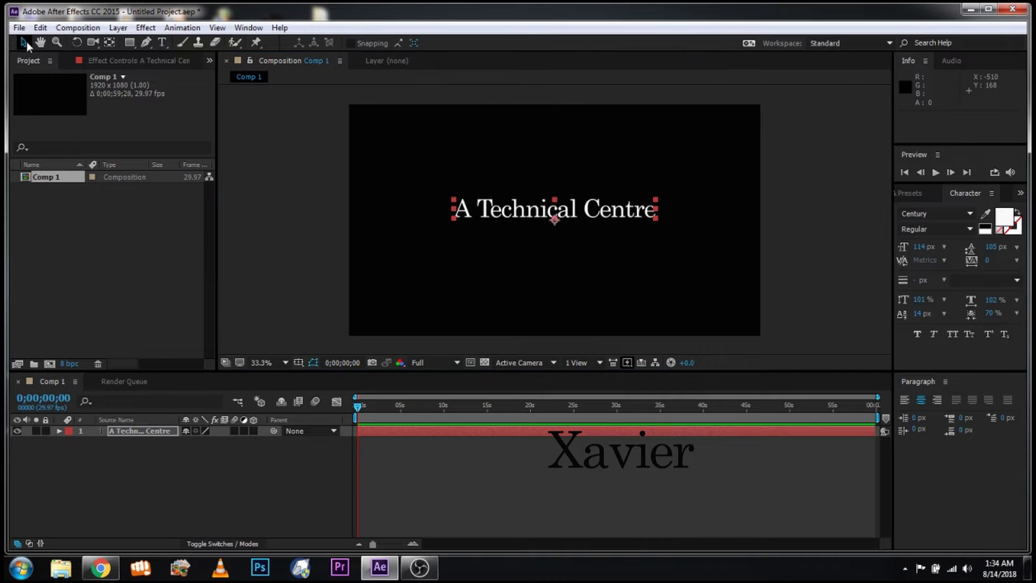
Scale the 'A Technical Centre' title to about 124% and bring up Effects & Presets.
left_click(655, 216)
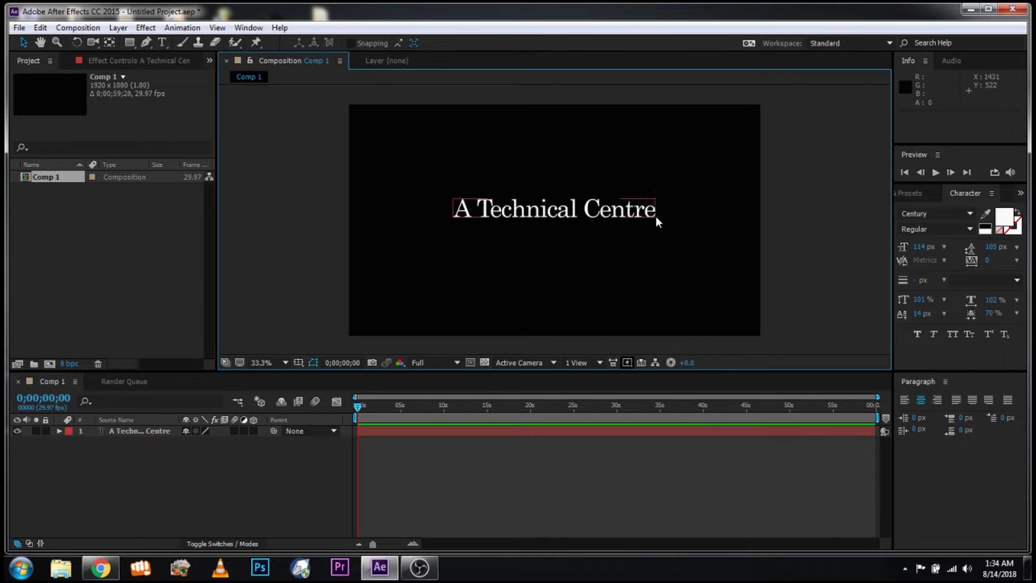
left_click(647, 216)
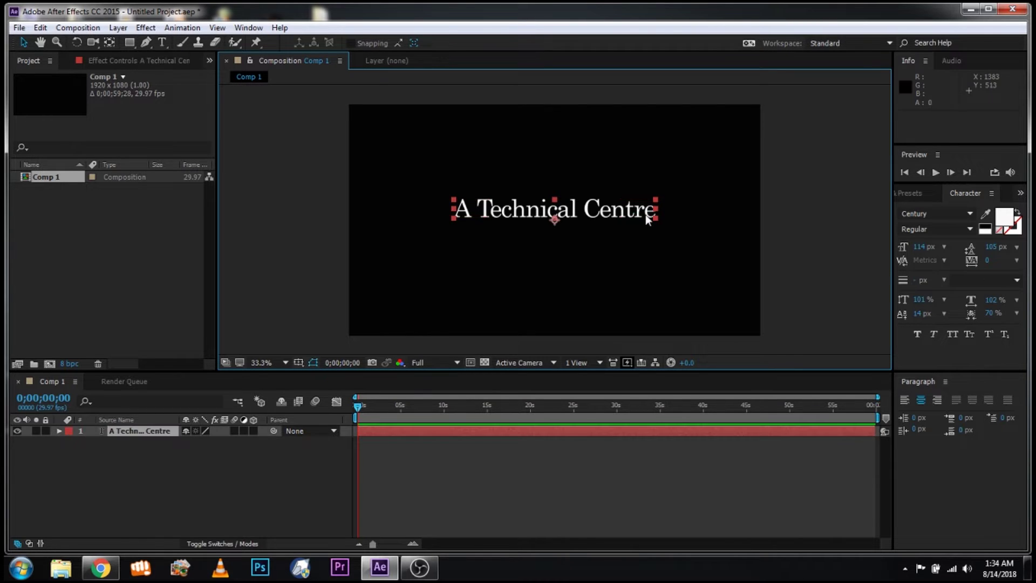
left_click_drag(656, 217, 723, 248)
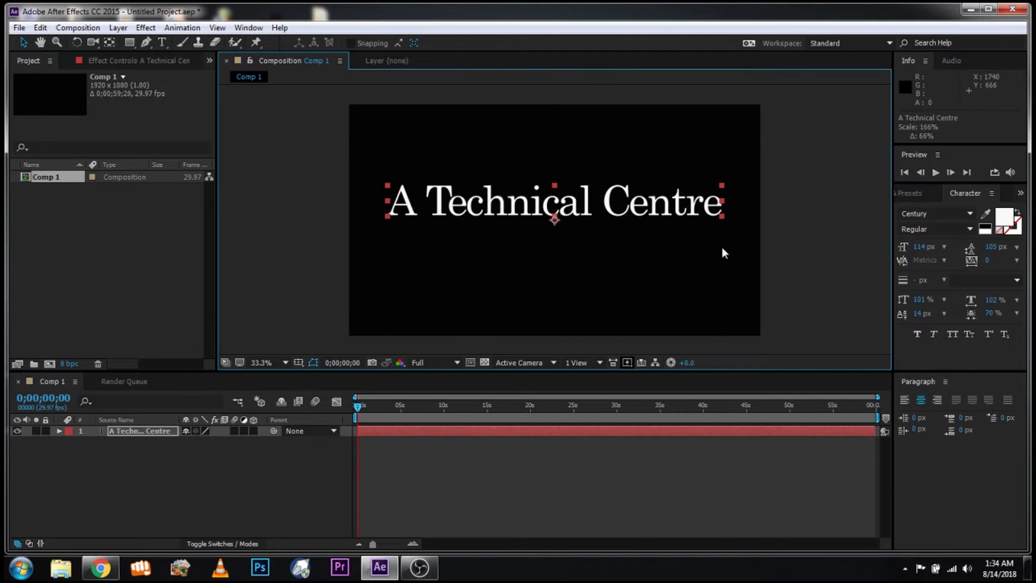
mouse_move(723, 247)
left_mouse_down()
mouse_move(709, 232)
mouse_move(733, 225)
mouse_move(666, 252)
mouse_move(699, 254)
mouse_move(620, 245)
mouse_move(727, 243)
mouse_move(680, 243)
left_mouse_up()
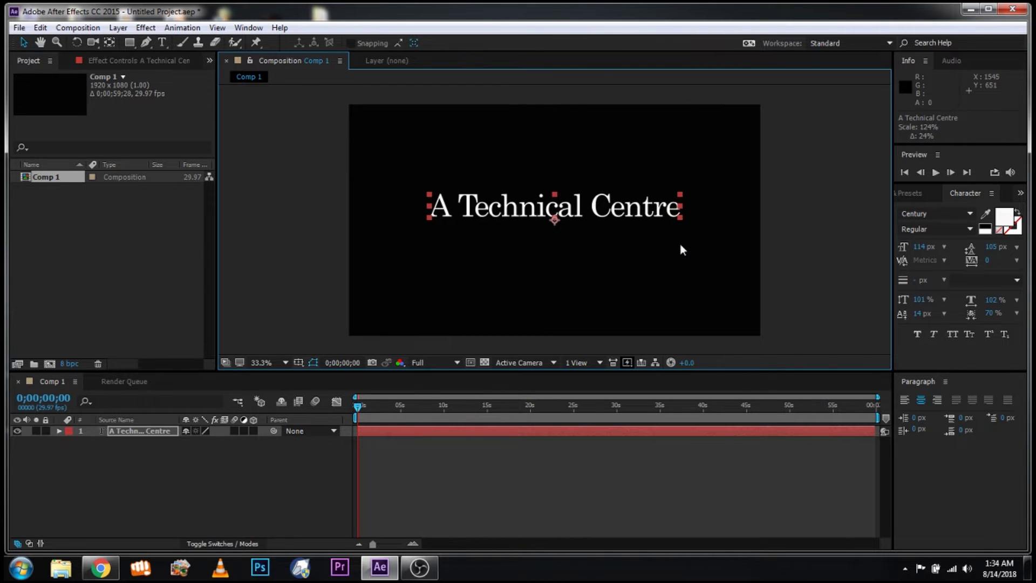
left_click(789, 223)
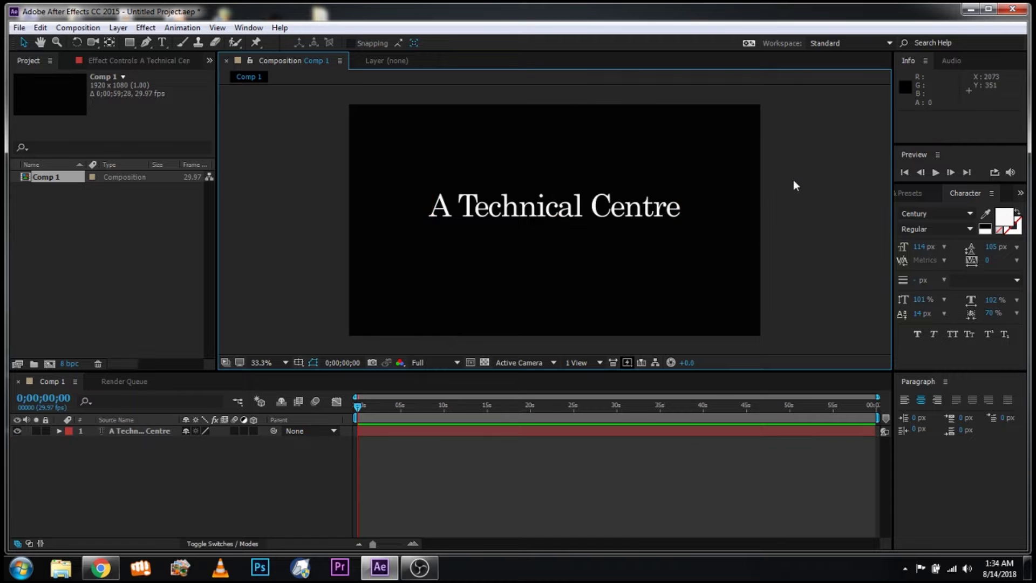
left_click(910, 193)
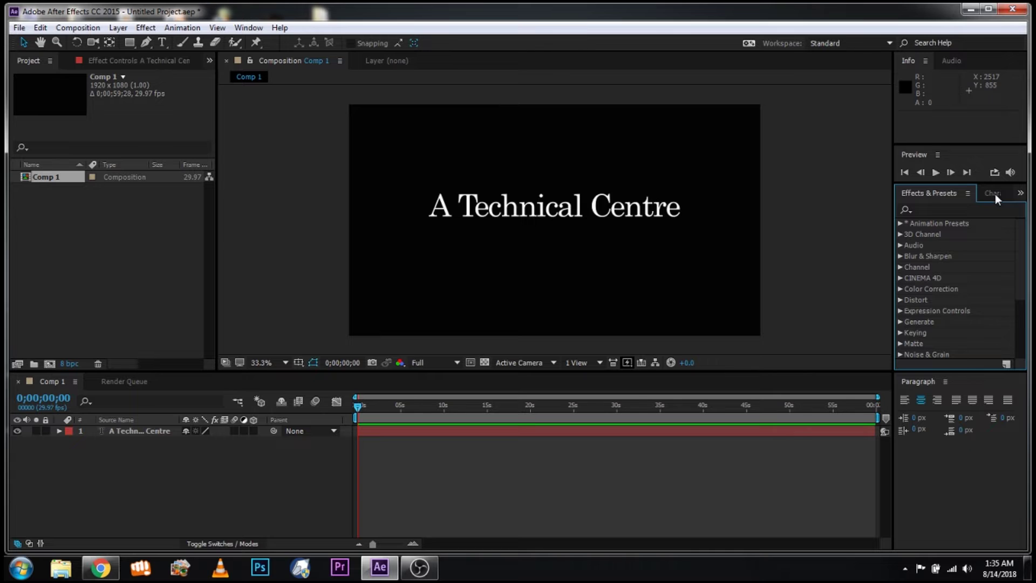
Expand Animation Presets > Text > 3D Text in the Effects & Presets panel.
left_click(995, 194)
left_click(912, 192)
left_click(899, 223)
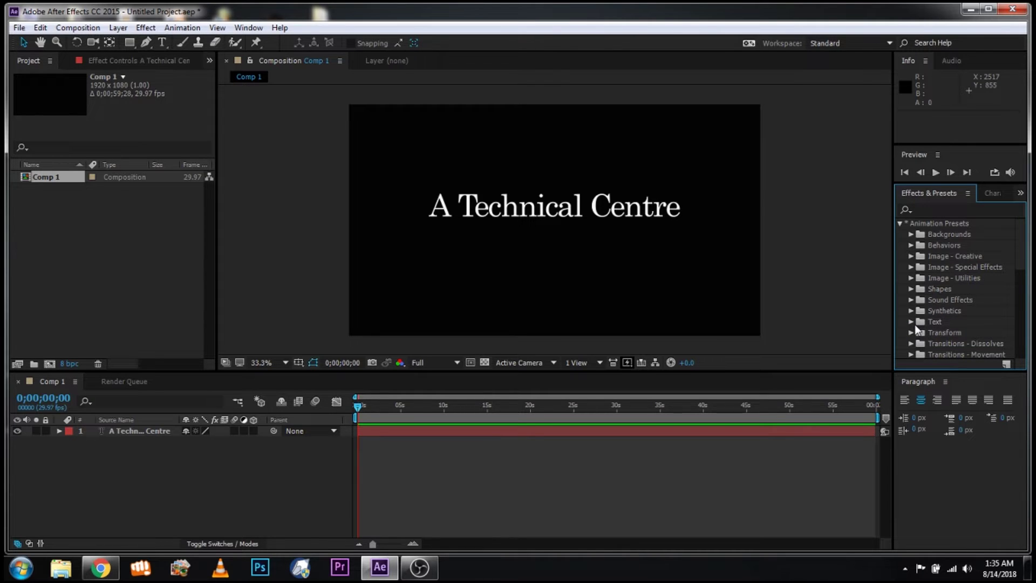
left_click(911, 322)
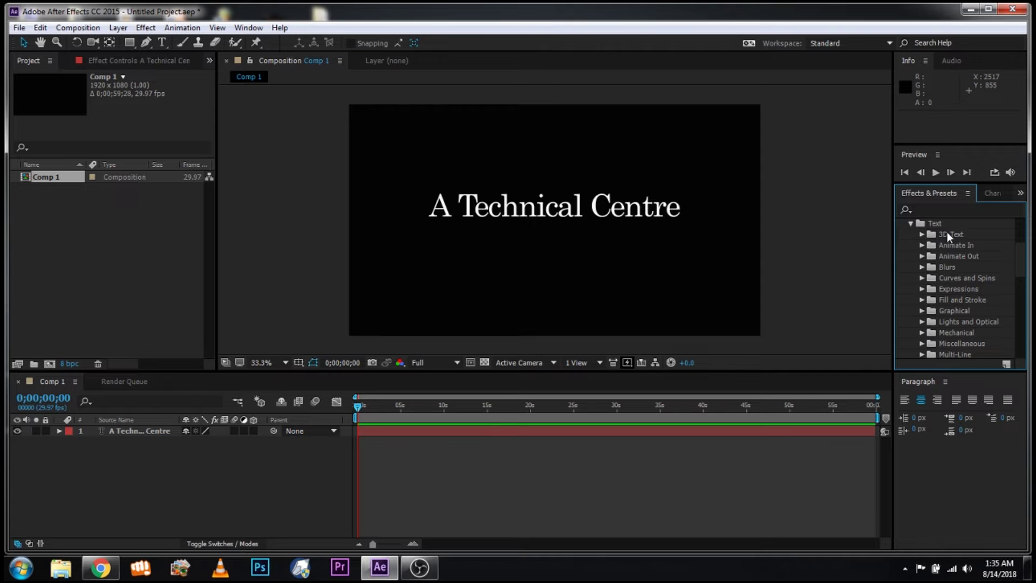
scroll(947, 232, "down", 5)
scroll(947, 248, "down", 5)
scroll(947, 248, "up", 5)
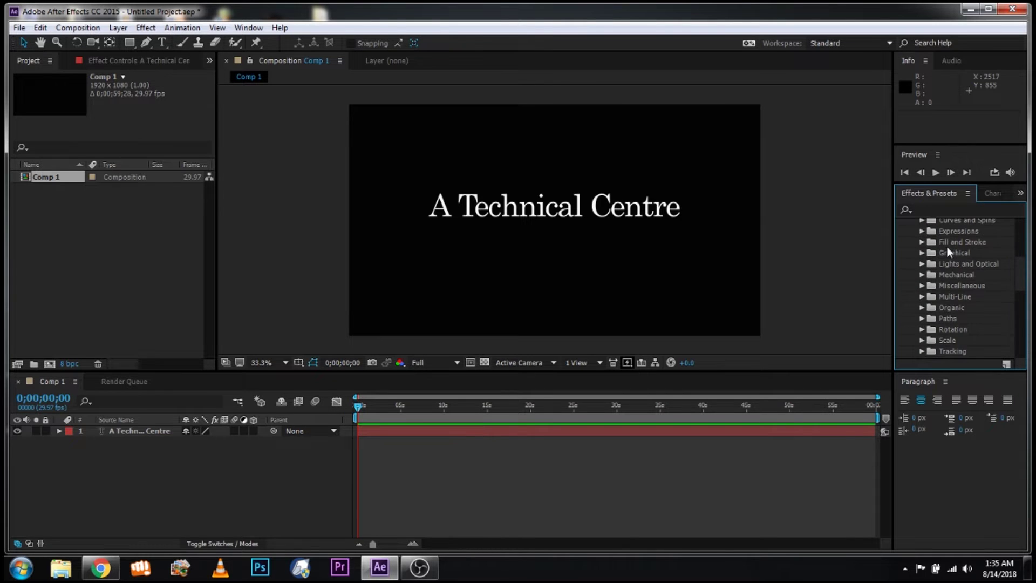
scroll(948, 247, "up", 5)
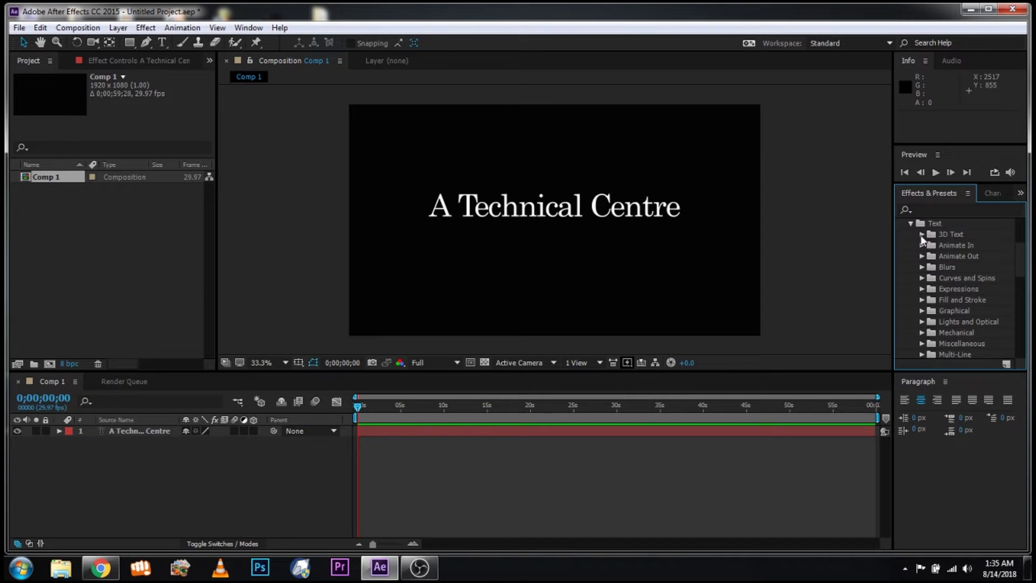
left_click(922, 234)
left_click(948, 235)
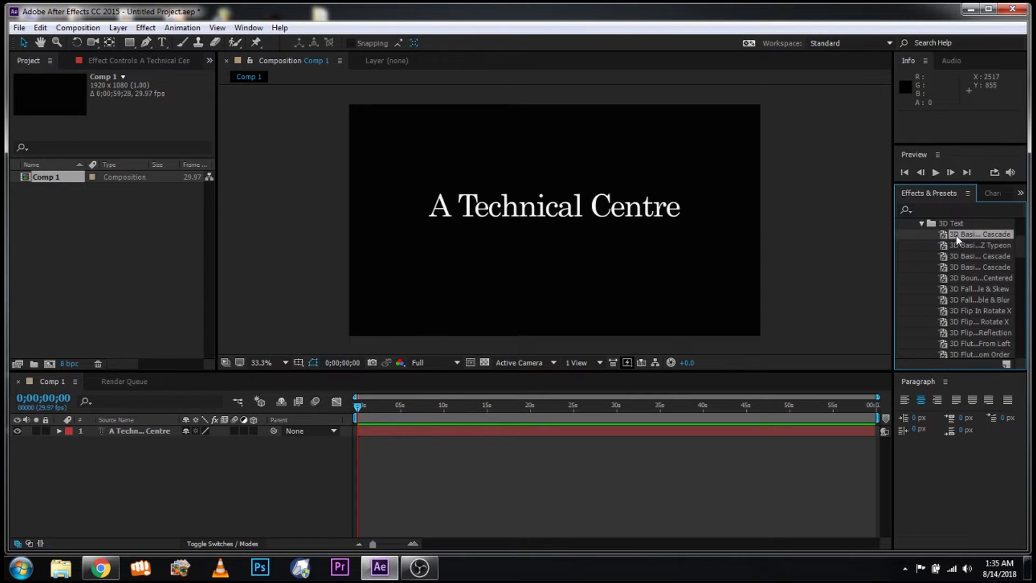
left_click_drag(946, 235, 544, 208)
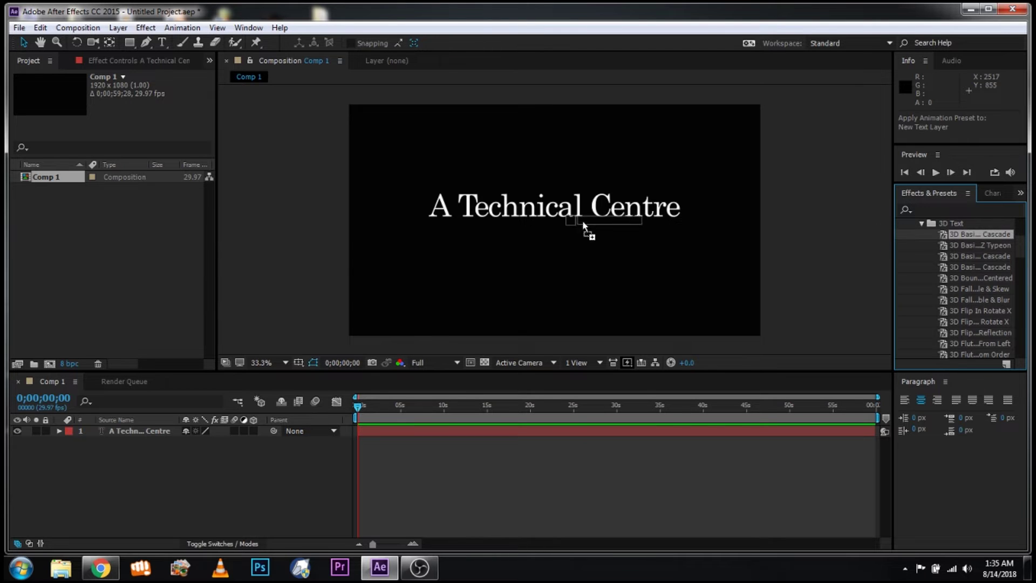
left_click_drag(544, 208, 569, 433)
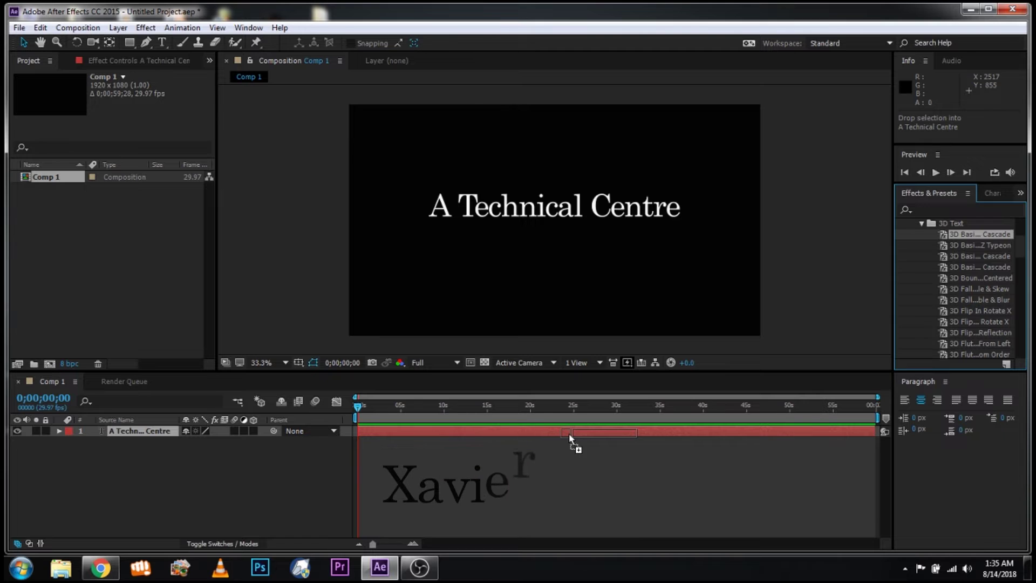
left_click_drag(569, 433, 569, 432)
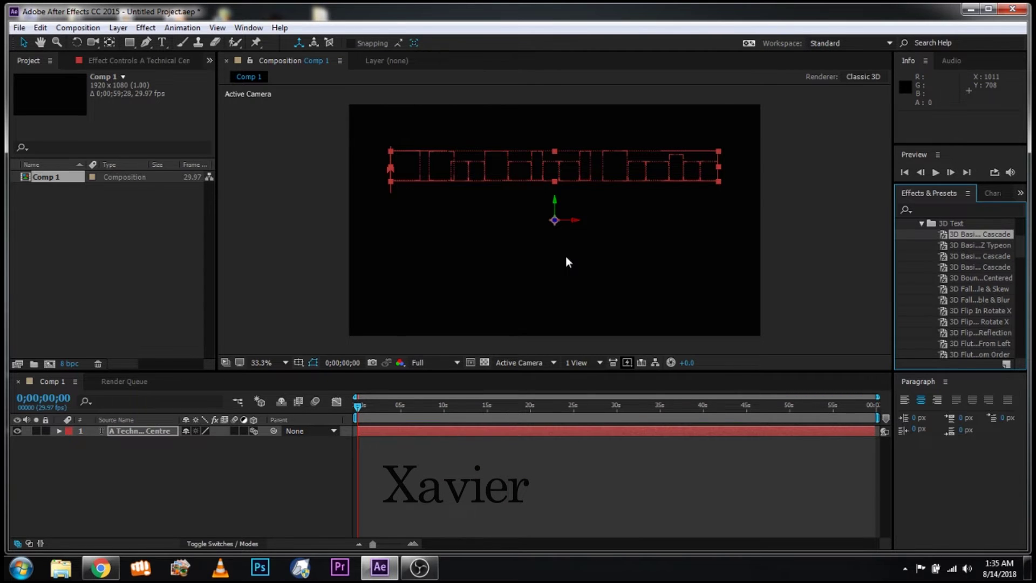
key("space")
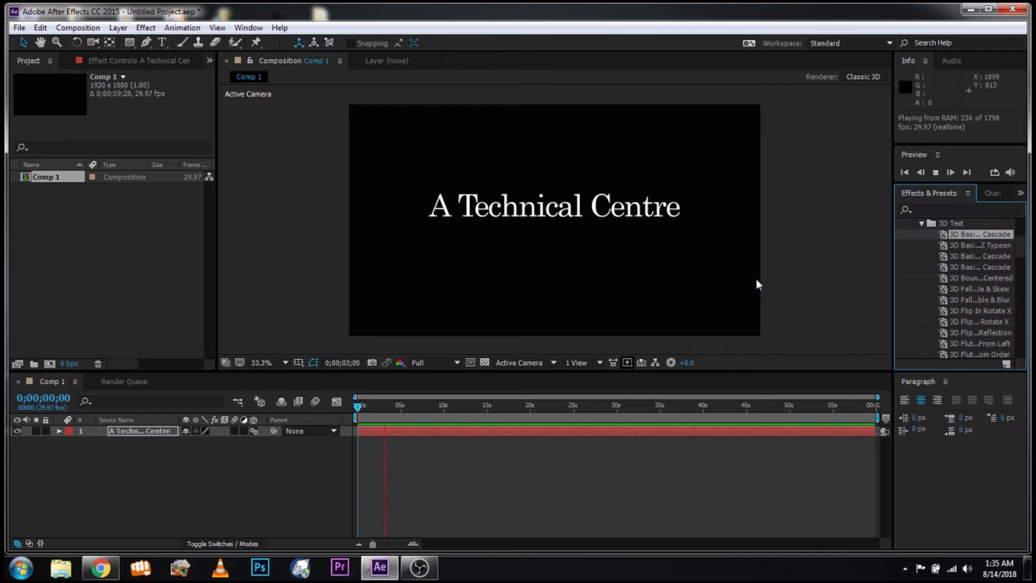
key("space")
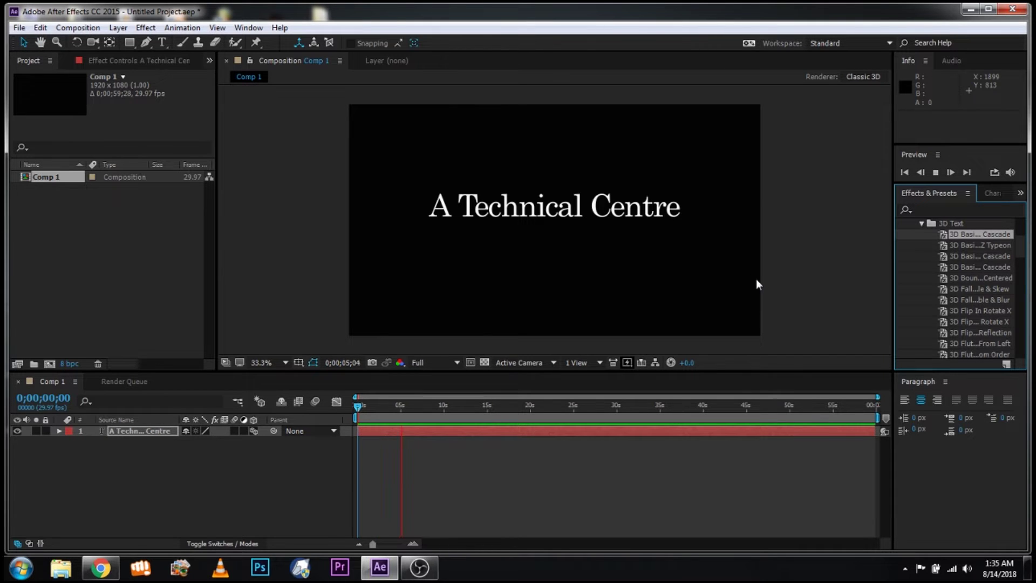
key("ctrl+z")
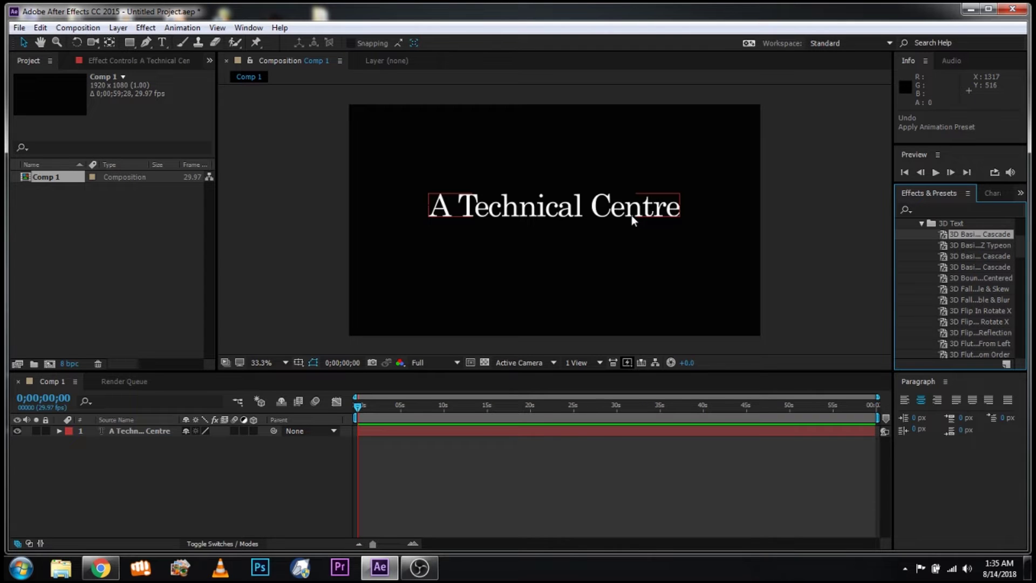
Apply a 3D type-on preset to the title and preview it.
left_click(964, 246)
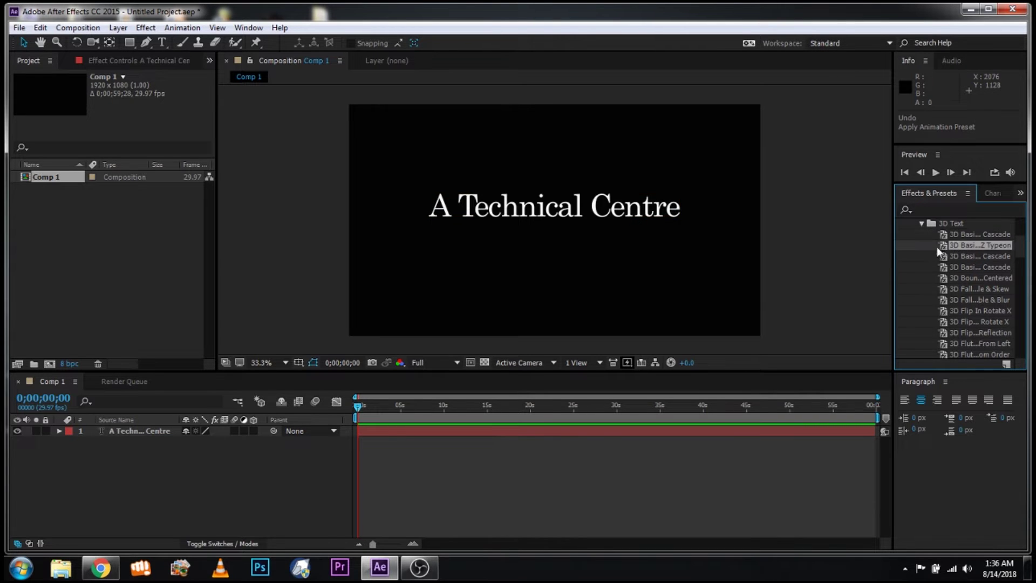
left_click_drag(947, 247, 546, 208)
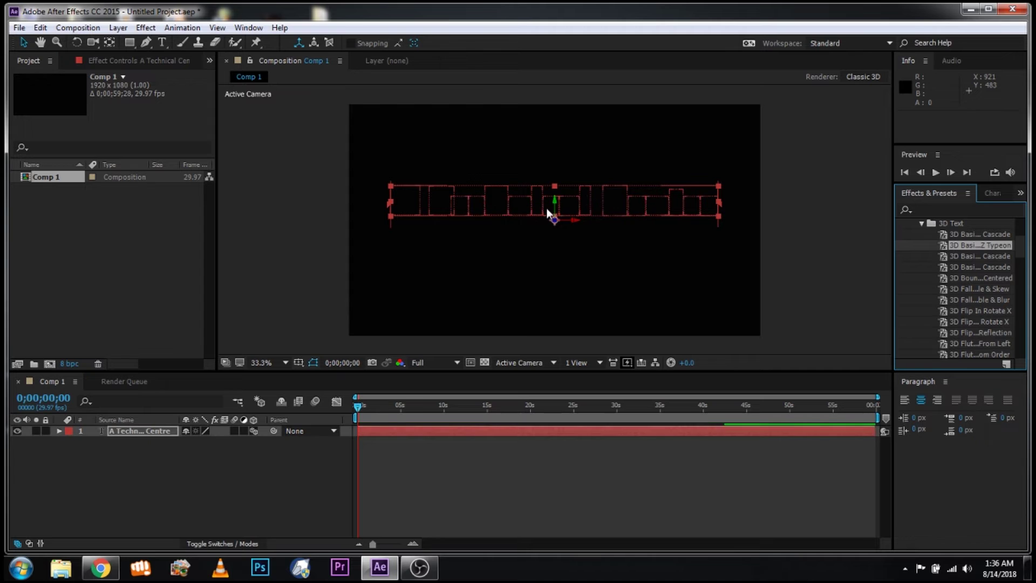
key("space")
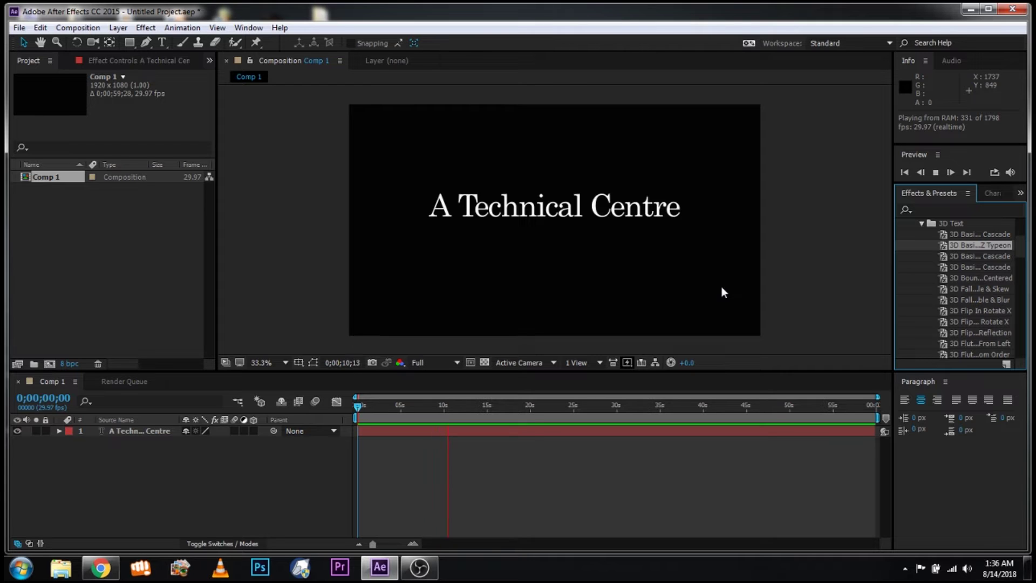
Apply a 3D Basic Cascade preset to the title and play it from the start.
left_click_drag(969, 255, 768, 243)
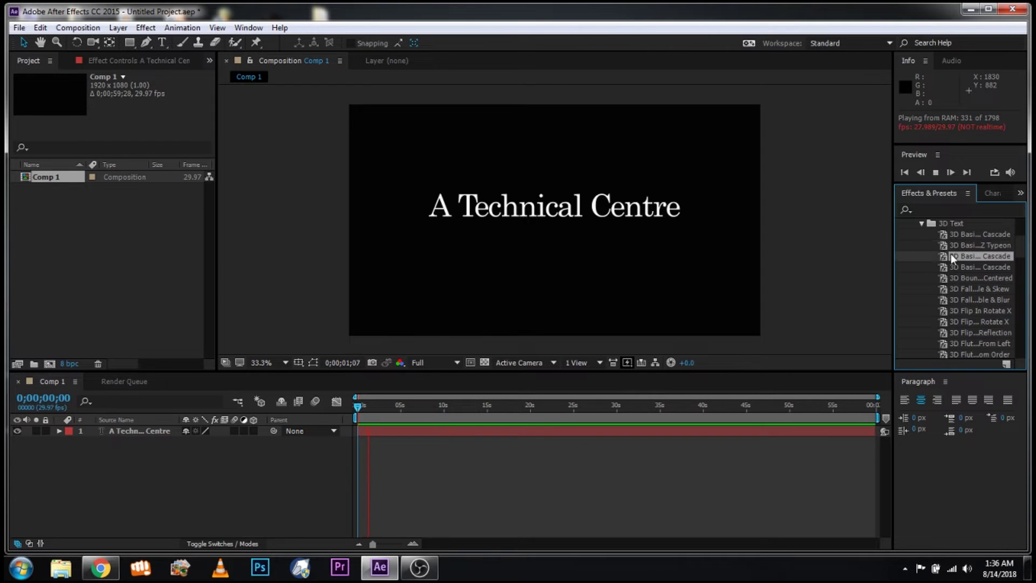
left_click_drag(768, 244, 463, 210)
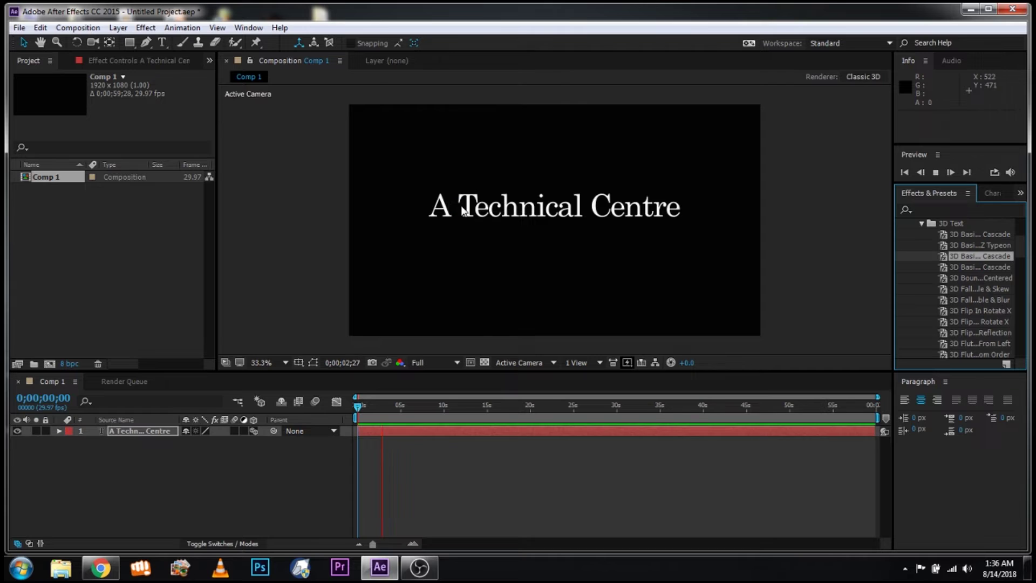
key("space")
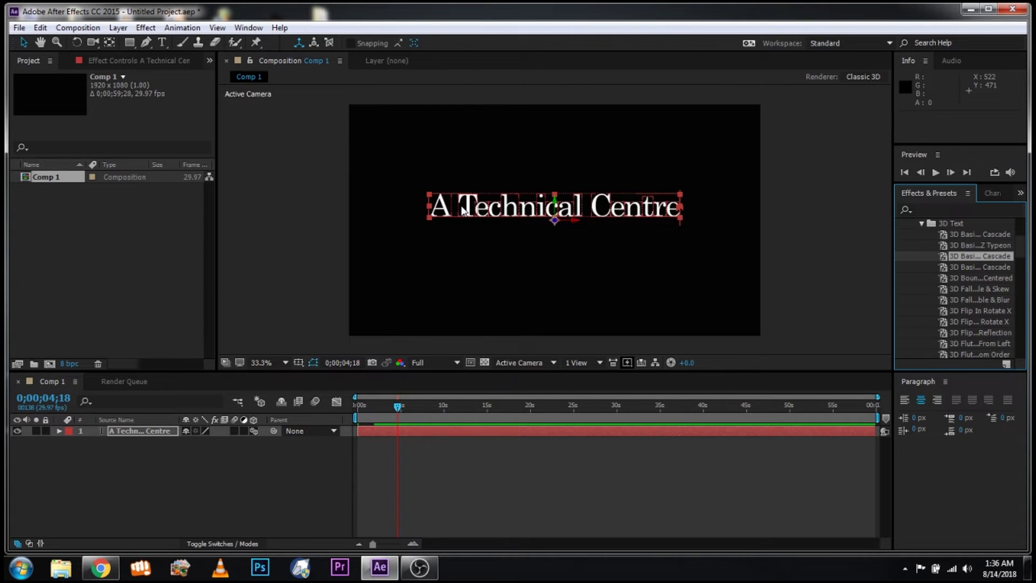
key("space")
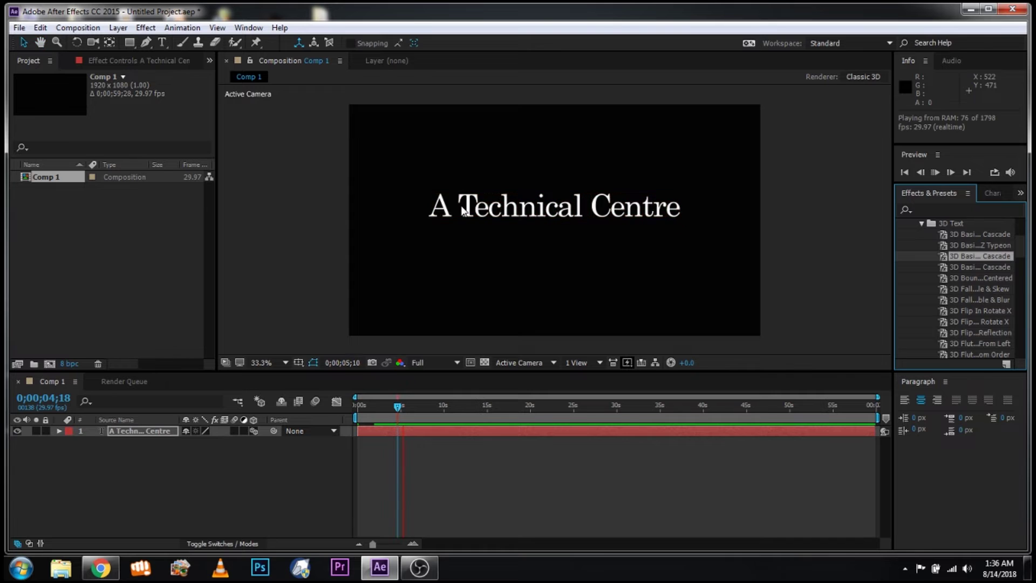
left_click_drag(401, 406, 355, 409)
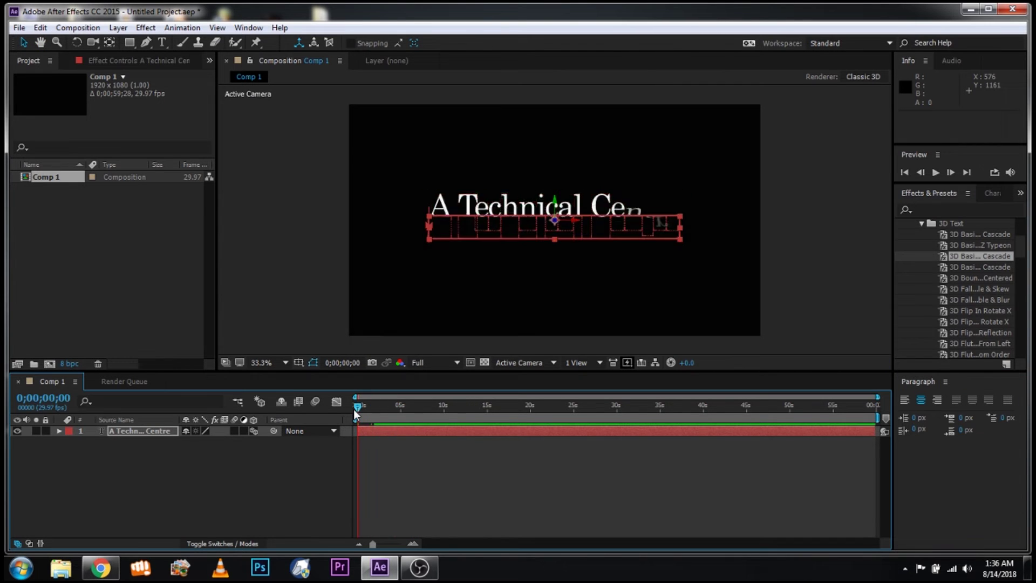
key("space")
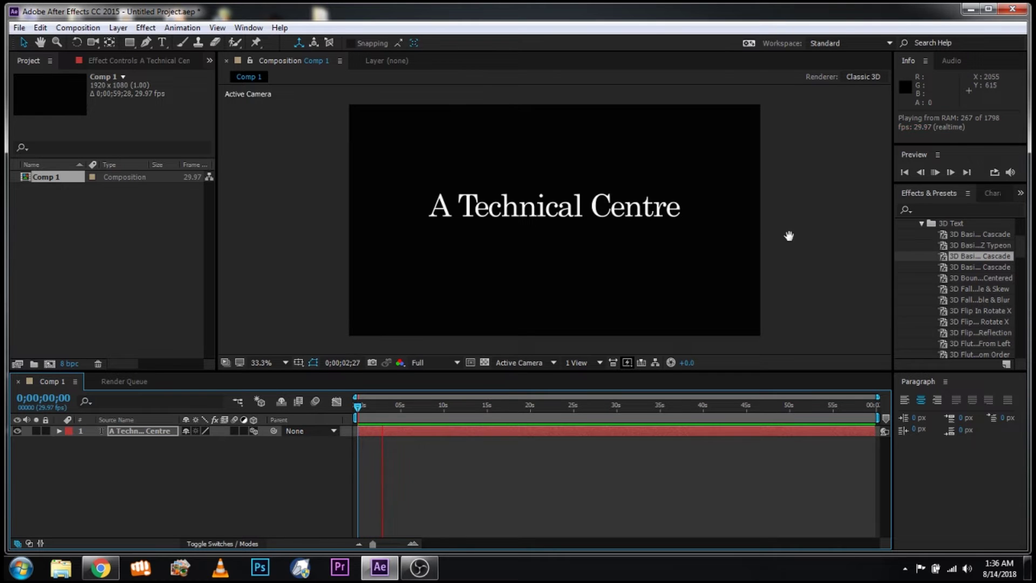
Apply the fourth 3D cascade variant to the title and replay it from the beginning.
left_click(749, 231)
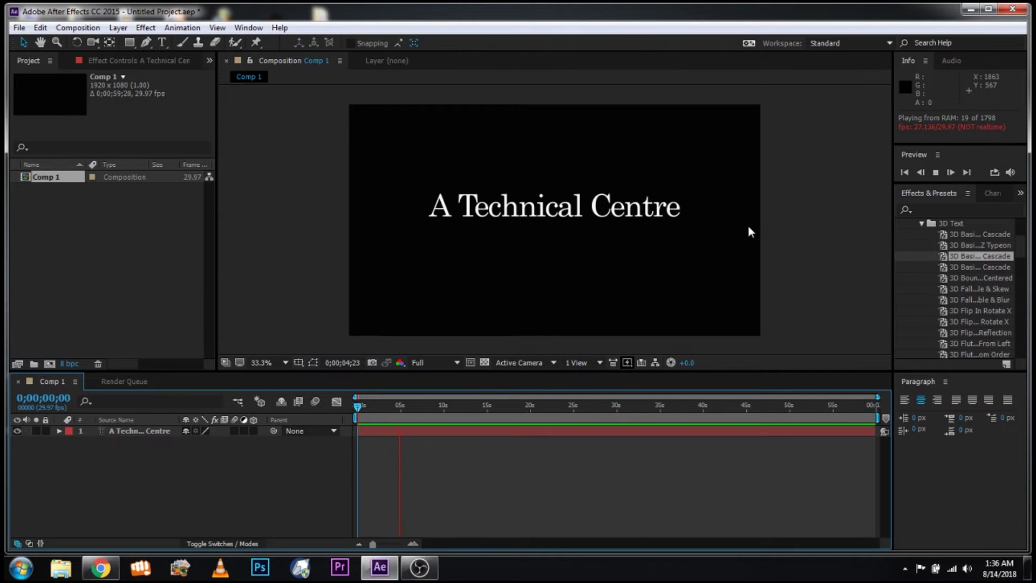
left_click(958, 268)
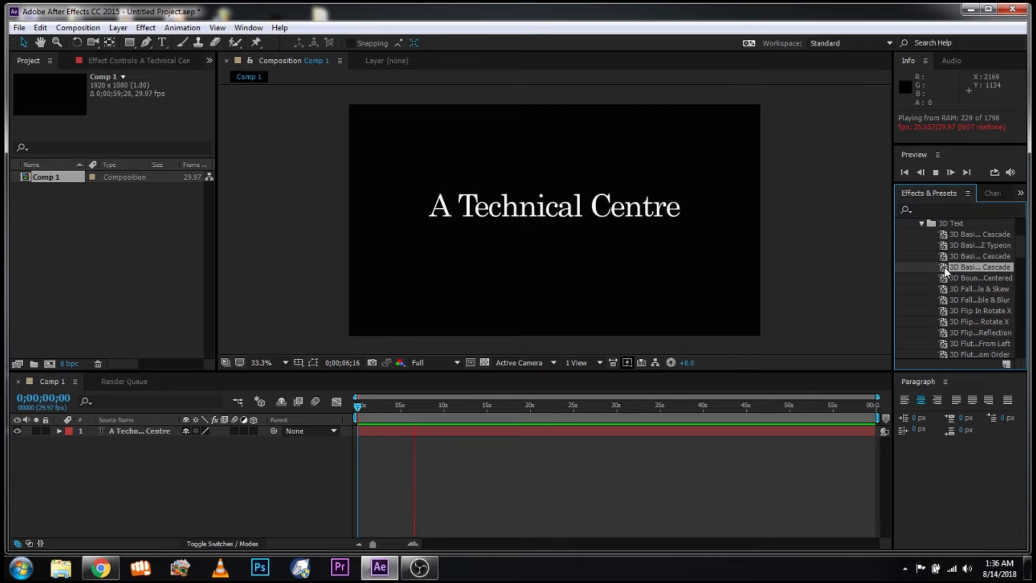
left_click_drag(958, 270, 492, 215)
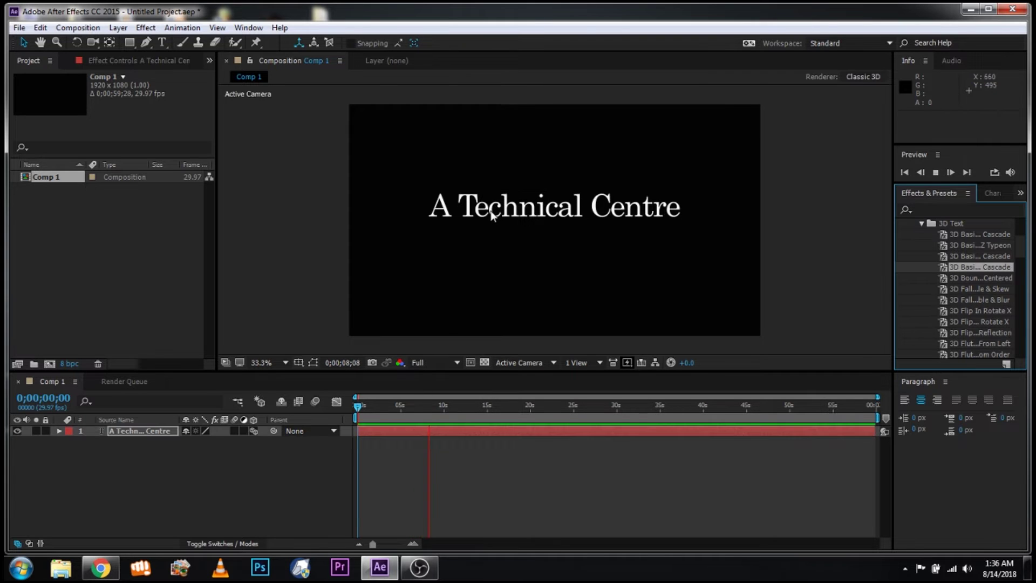
left_click(908, 170)
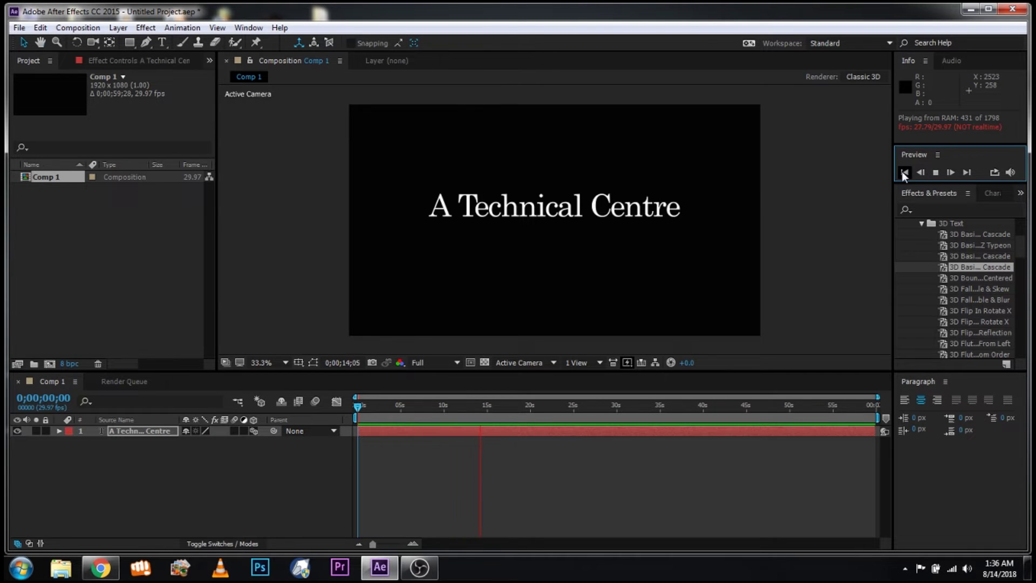
left_click(902, 170)
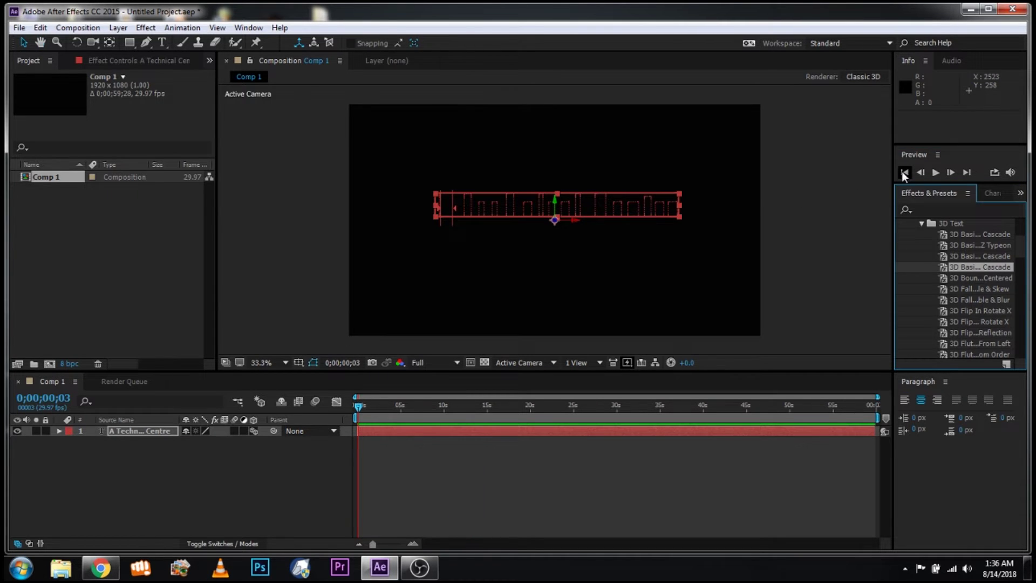
key("space")
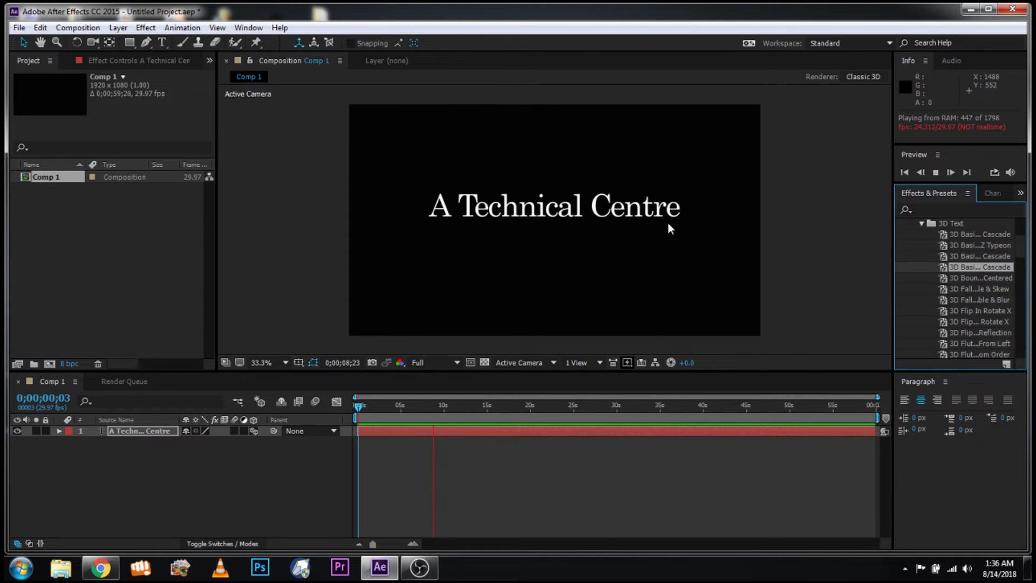
Apply 3D Rotate by Character to the title, undo, reapply it and preview.
left_click(954, 278)
scroll(941, 281, "down", 5)
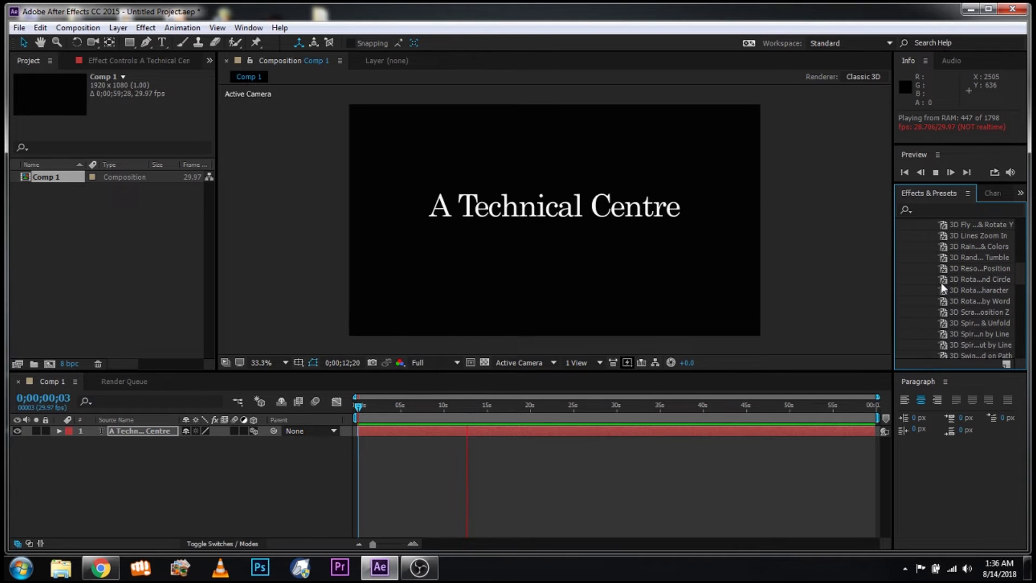
left_click(951, 290)
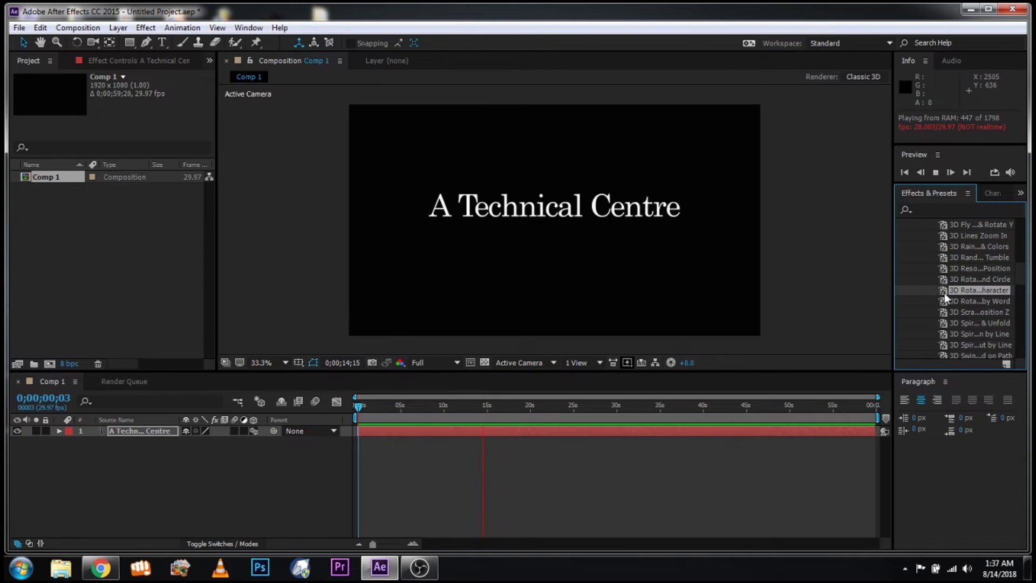
left_click_drag(944, 293, 540, 192)
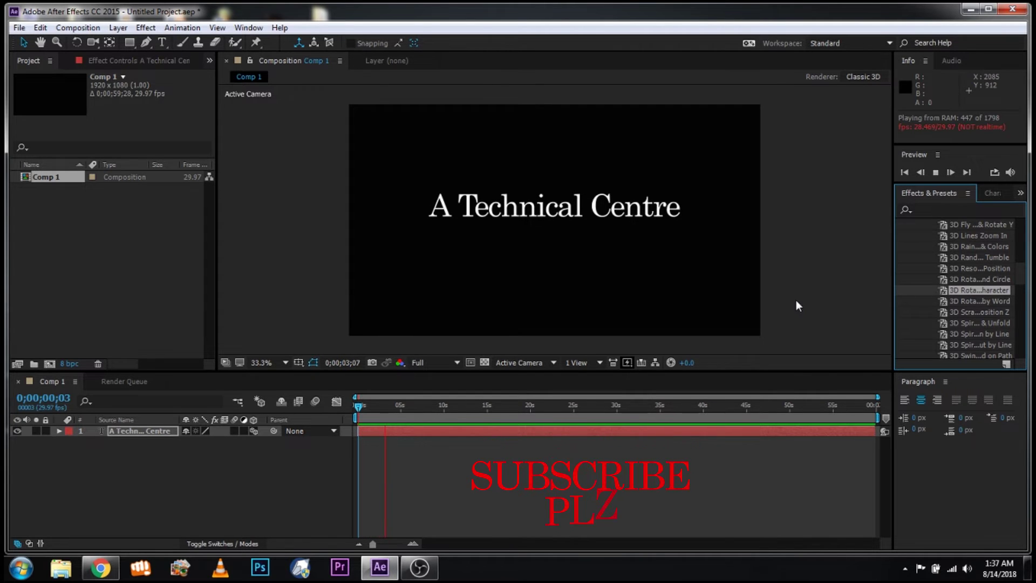
key("space")
key("ctrl+z")
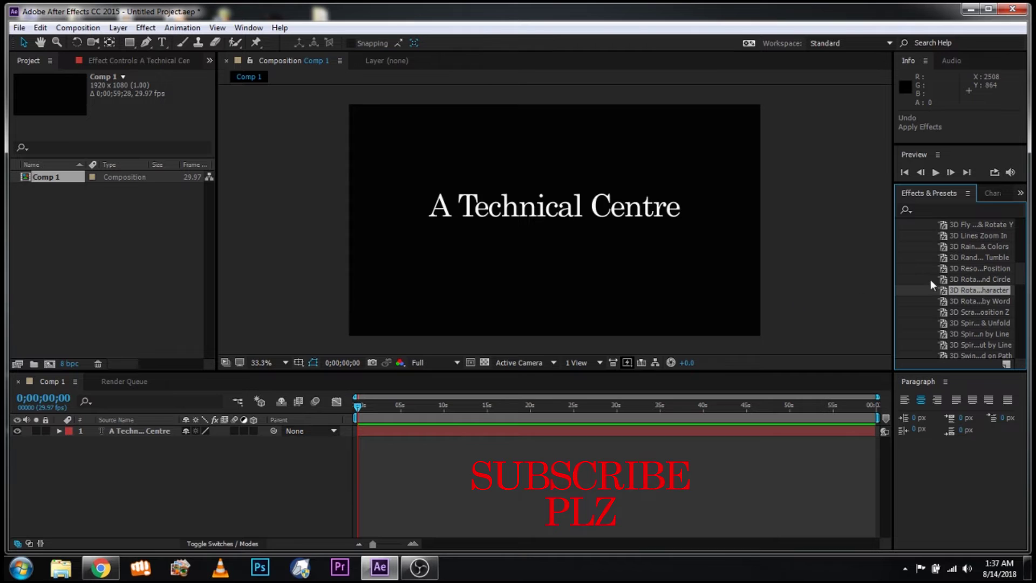
left_click_drag(947, 292, 510, 206)
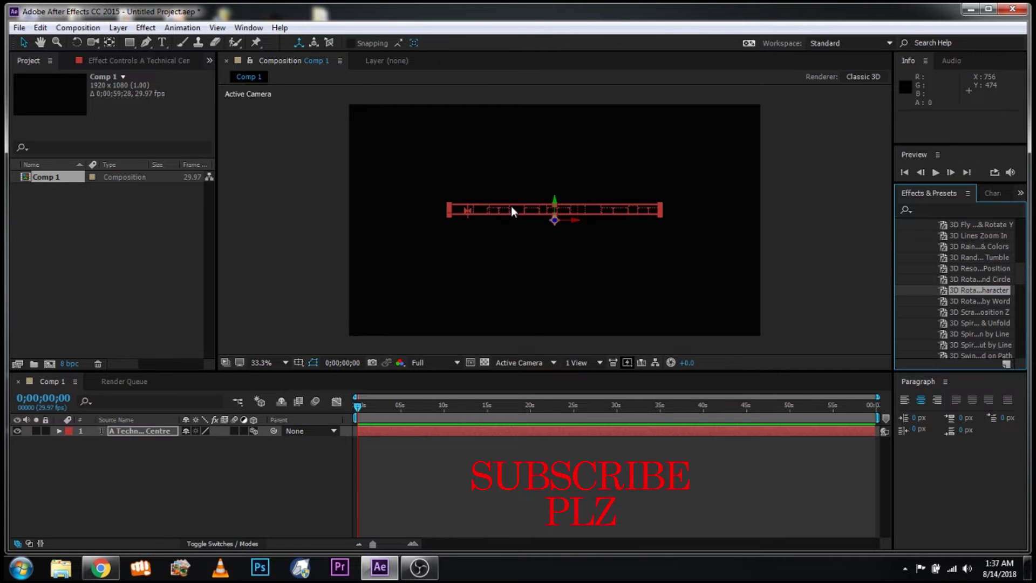
key("space")
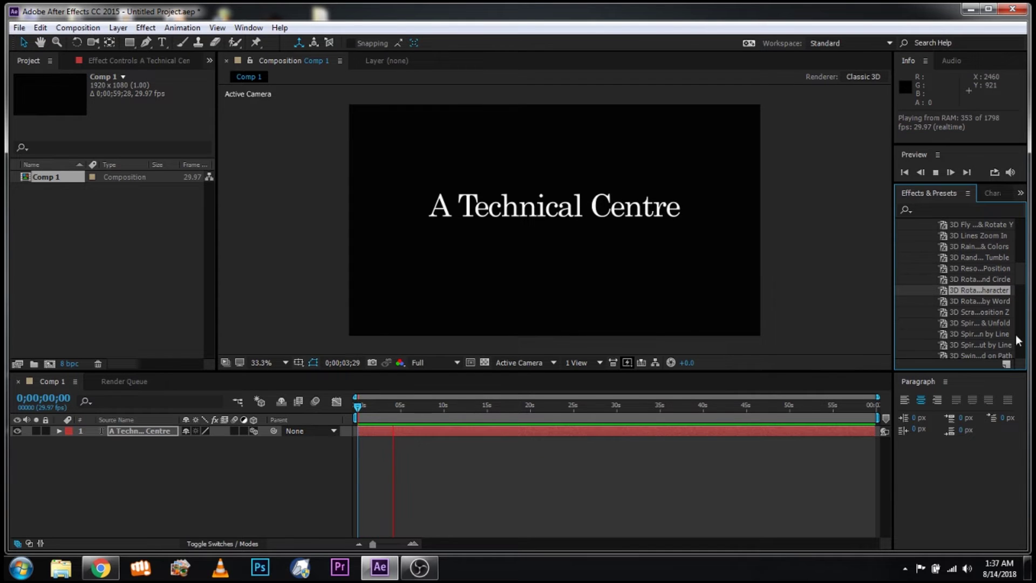
Locate the 3D Tumble Forward preset and begin dragging it onto the title.
left_click(965, 305)
scroll(965, 305, "down", 1)
scroll(966, 316, "down", 5)
scroll(966, 313, "up", 2)
scroll(944, 244, "up", 4)
scroll(944, 244, "down", 2)
left_click_drag(958, 277, 623, 207)
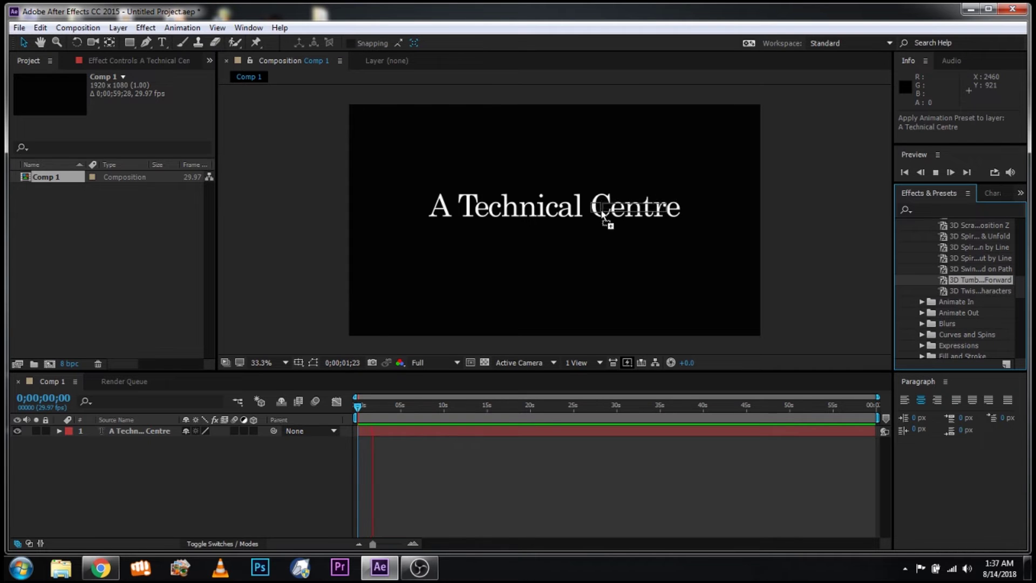
Drop 3D Tumble Forward on the title and replay it from the first frame.
left_click_drag(623, 207, 478, 214)
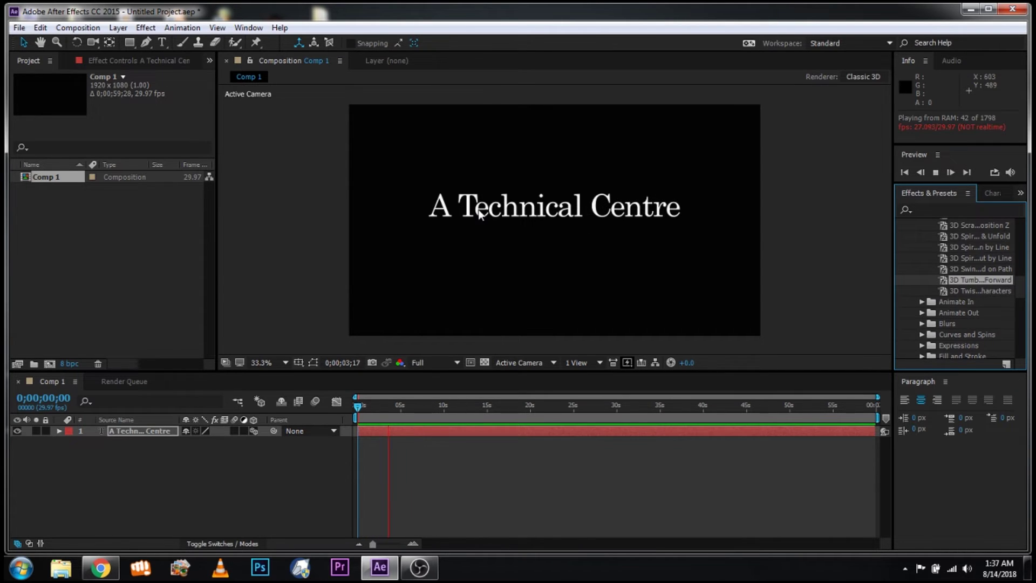
left_click(904, 172)
left_click(903, 174)
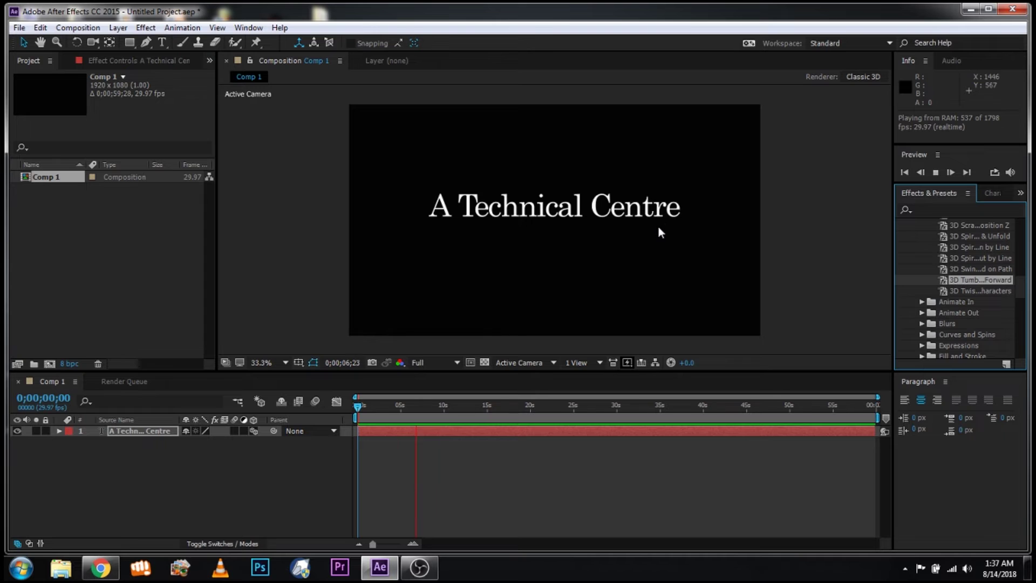
scroll(958, 278, "up", 3)
scroll(959, 278, "up", 2)
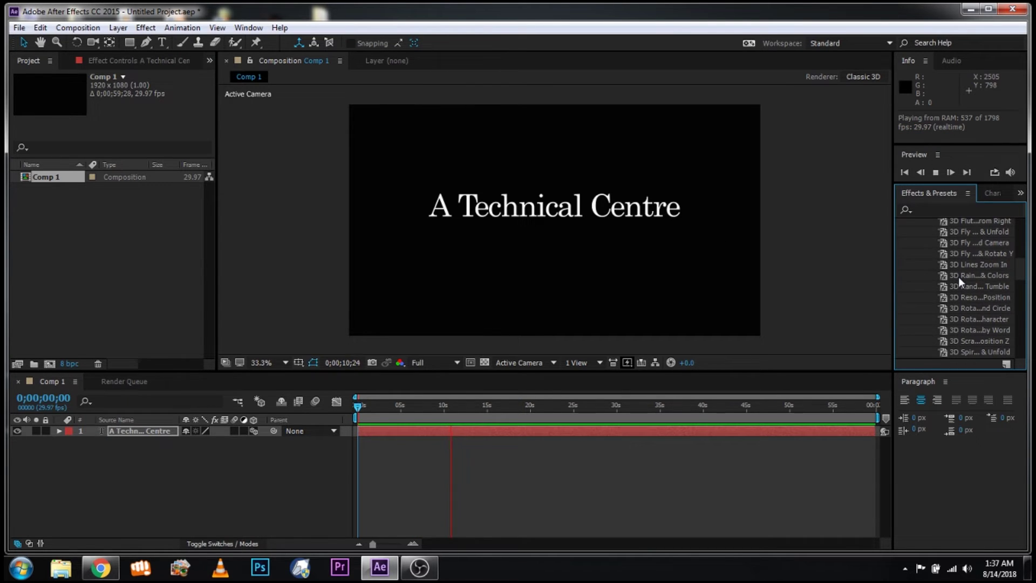
Apply the 3D rain-and-colours preset to the title and replay it from the start.
left_click(958, 277)
left_click_drag(959, 277, 465, 187)
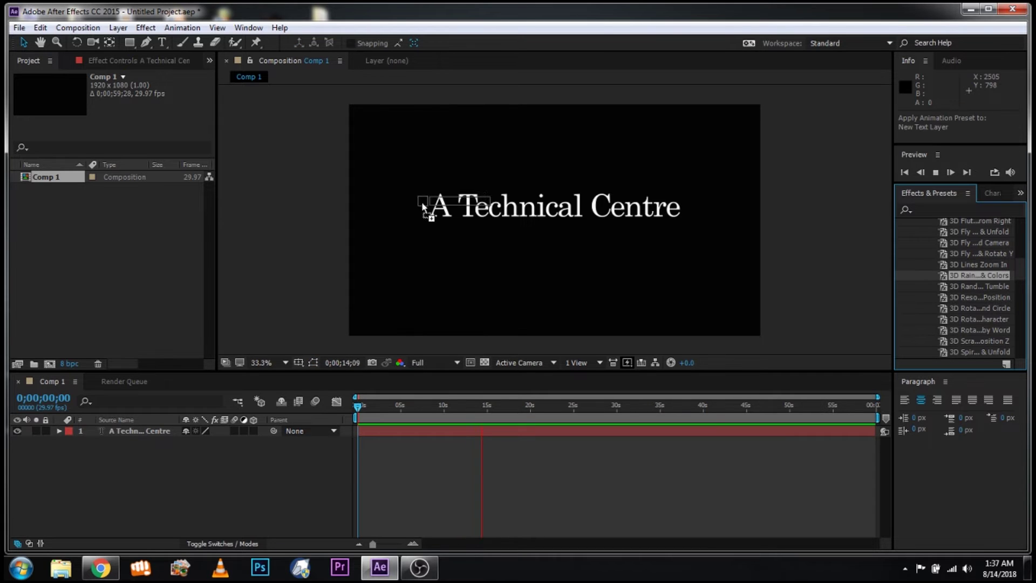
left_click_drag(465, 186, 434, 204)
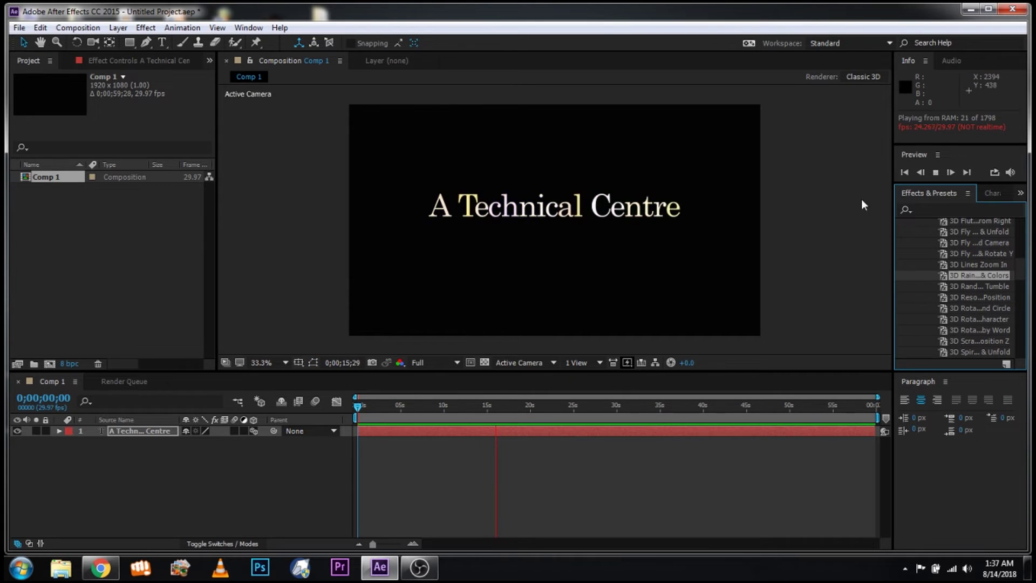
left_click(908, 176)
left_click(908, 176)
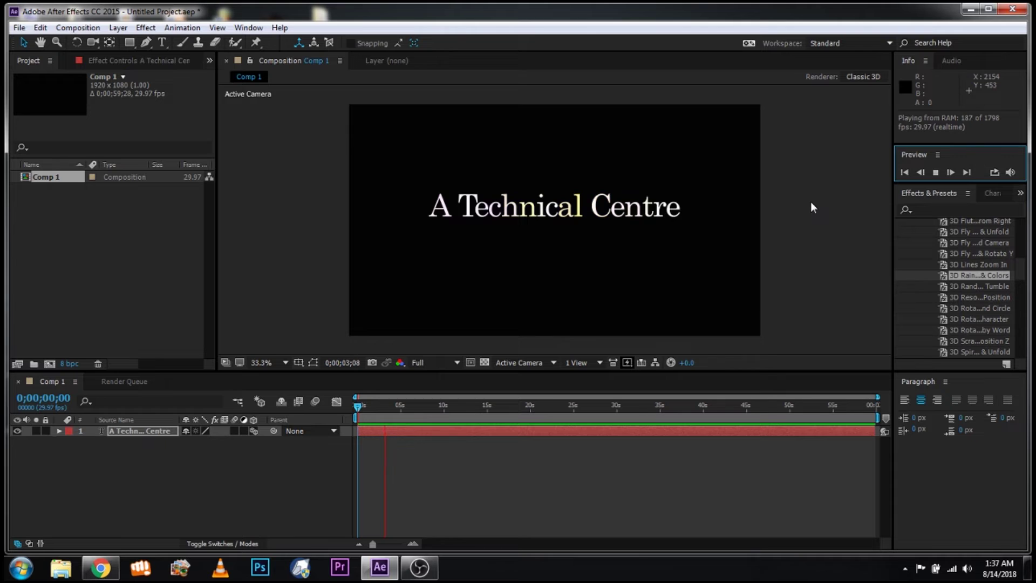
Preview once more, then return to the first frame and undo the applied preset.
key("space")
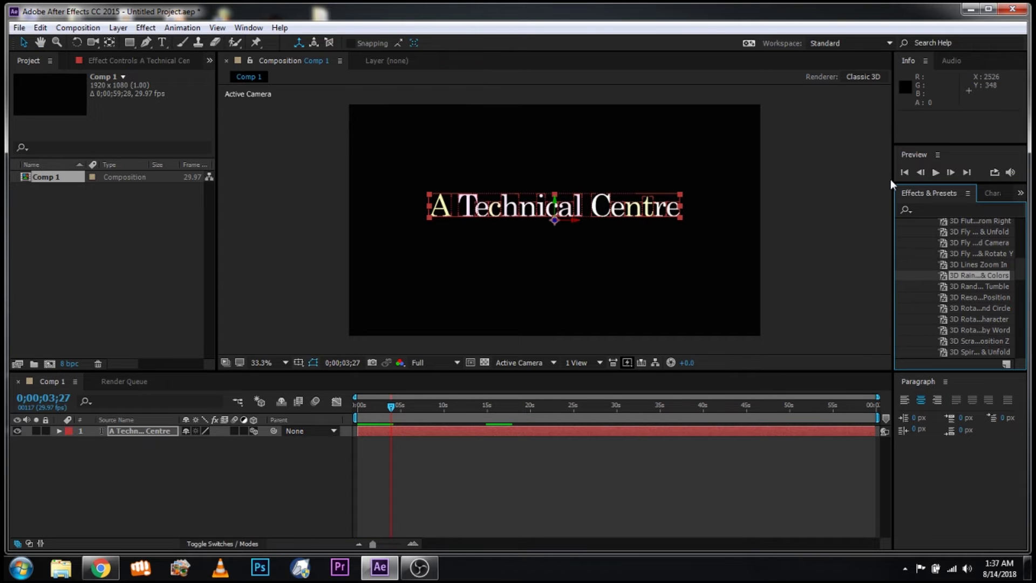
left_click(905, 176)
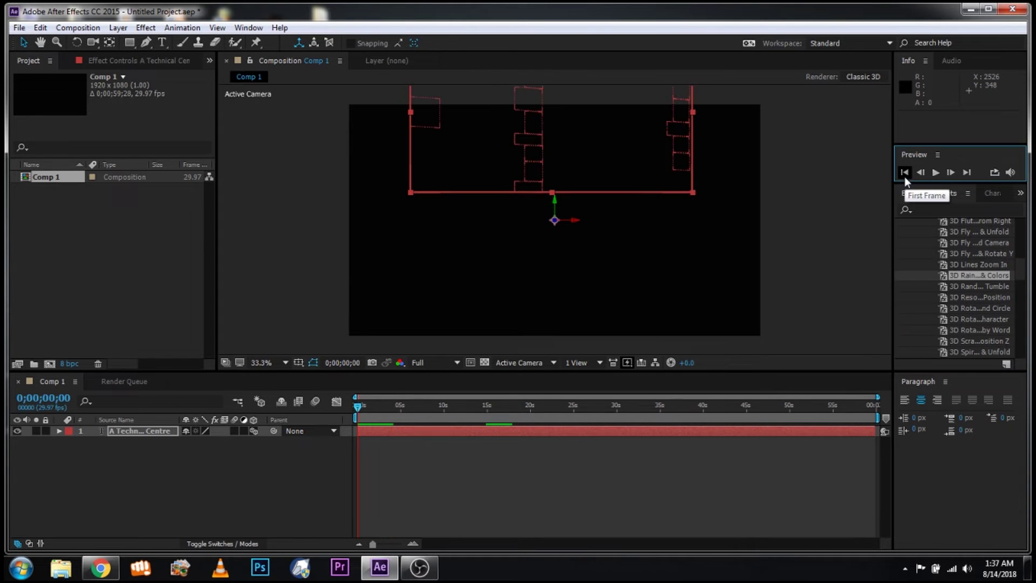
left_click(935, 171)
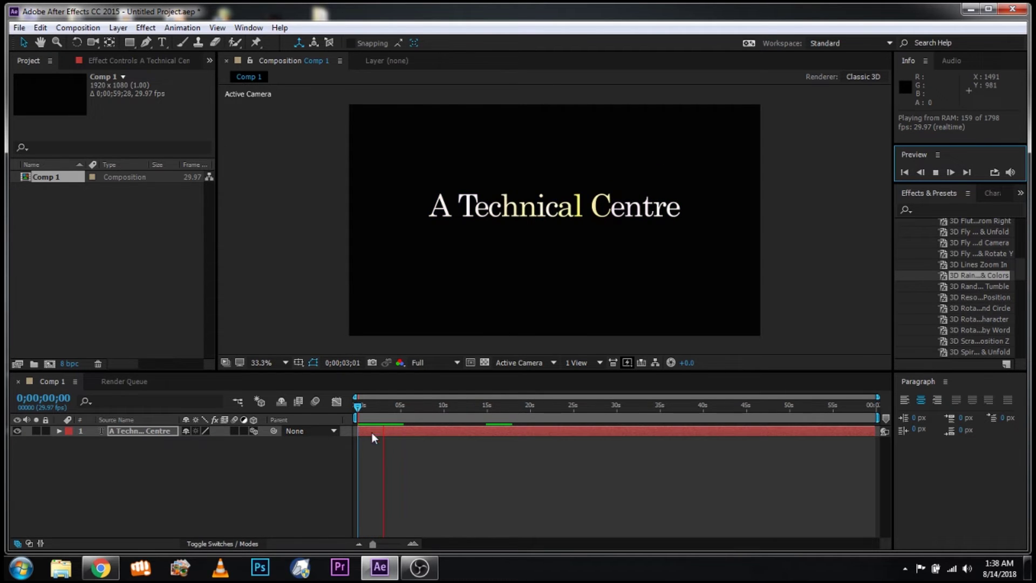
left_click(904, 173)
key("space")
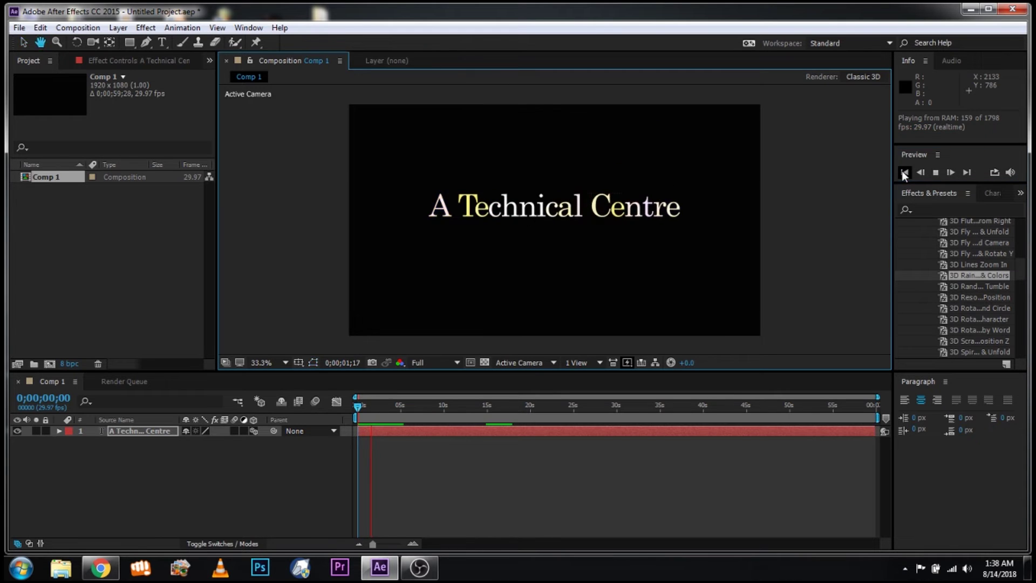
left_click(902, 171)
key("ctrl+z")
scroll(979, 312, "down", 3)
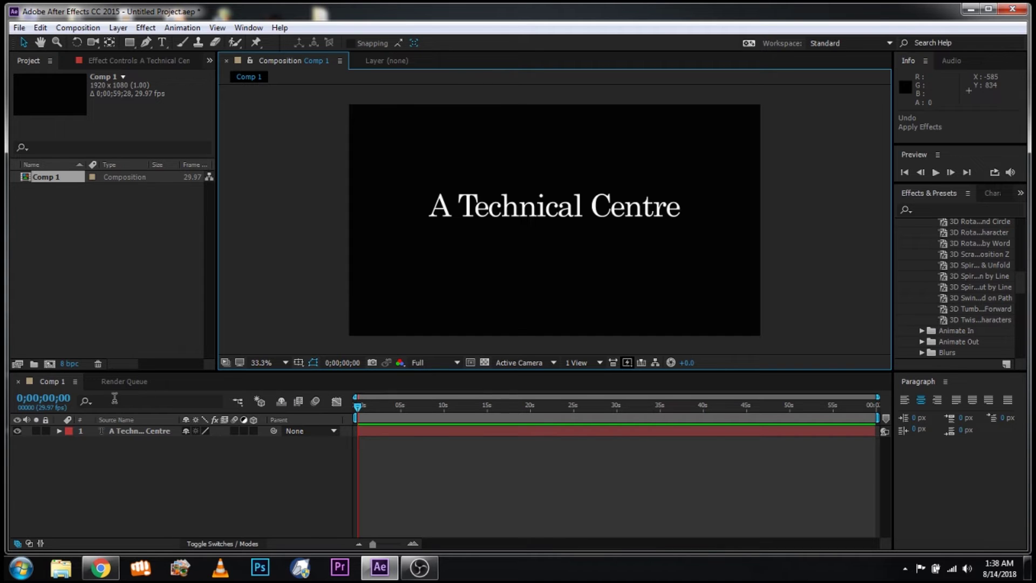
left_click(59, 431)
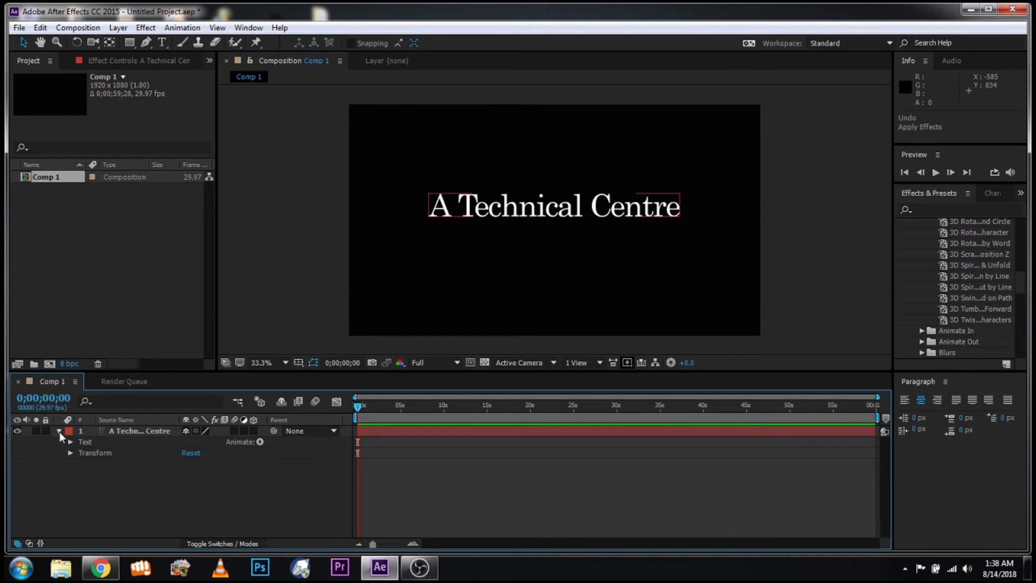
left_click(70, 442)
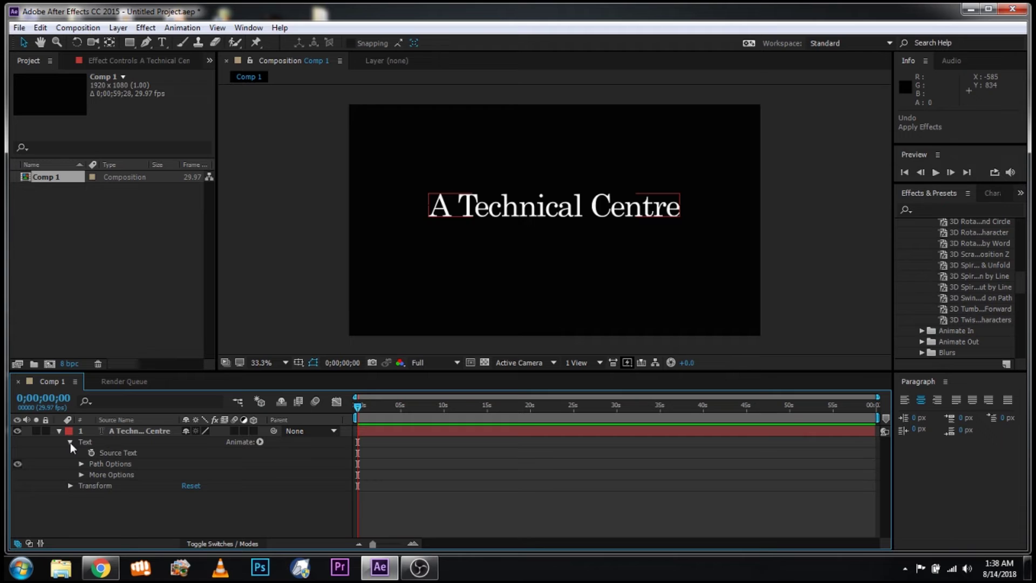
left_click(80, 472)
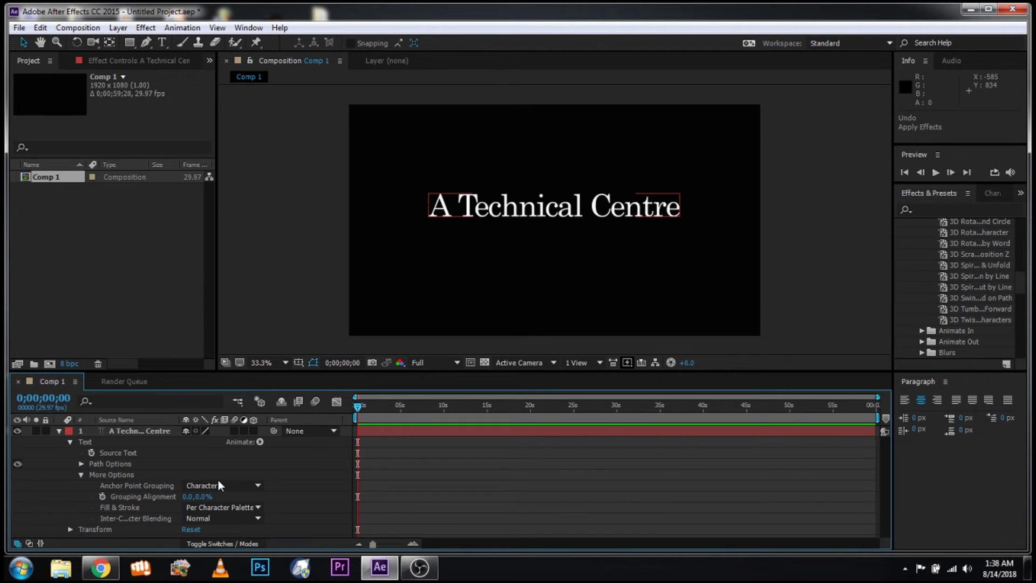
left_click(244, 491)
mouse_move(356, 414)
left_mouse_down()
mouse_move(552, 432)
mouse_move(851, 428)
mouse_move(325, 433)
left_mouse_up()
key("space")
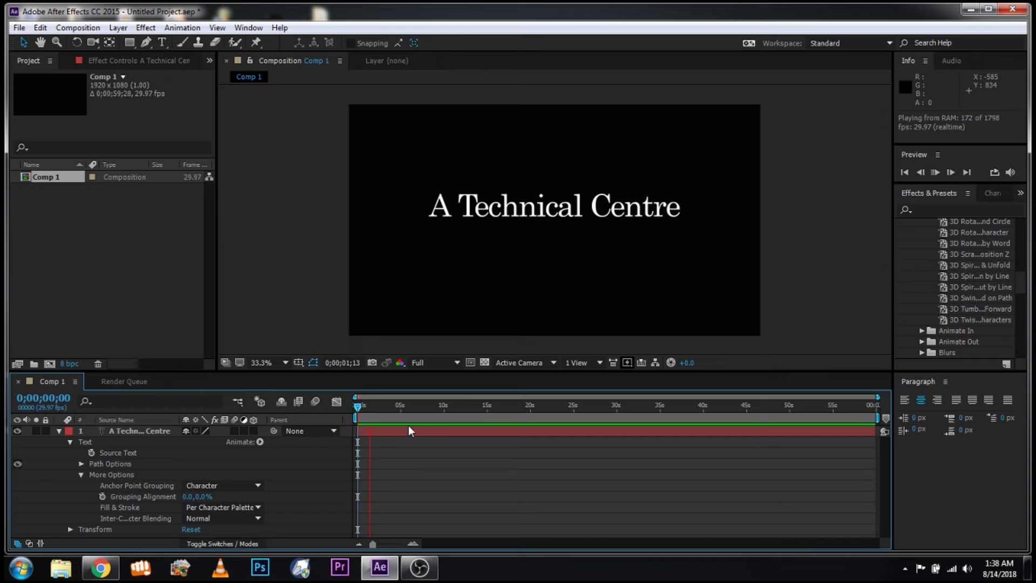
left_click(900, 173)
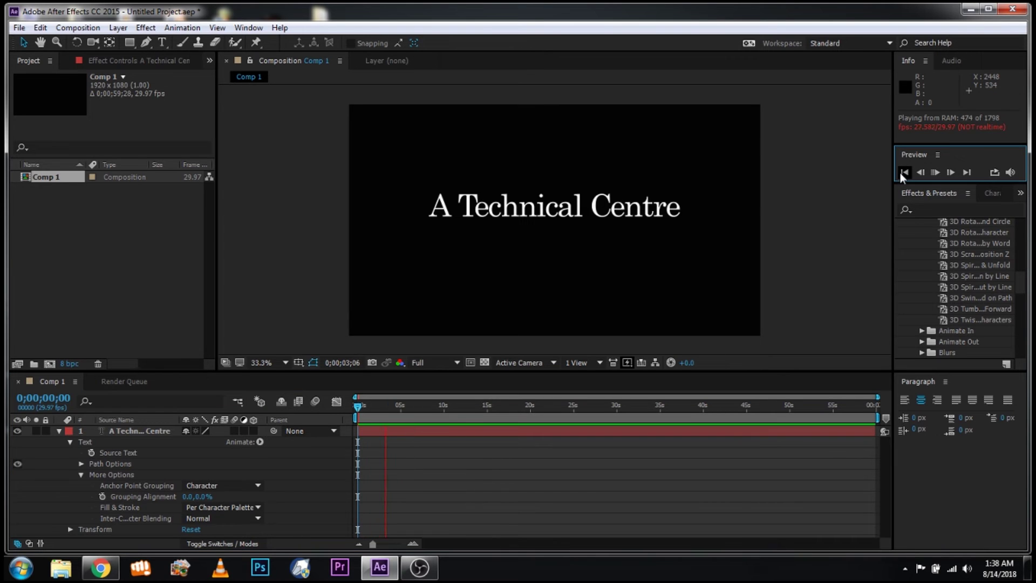
left_click(900, 173)
key("space")
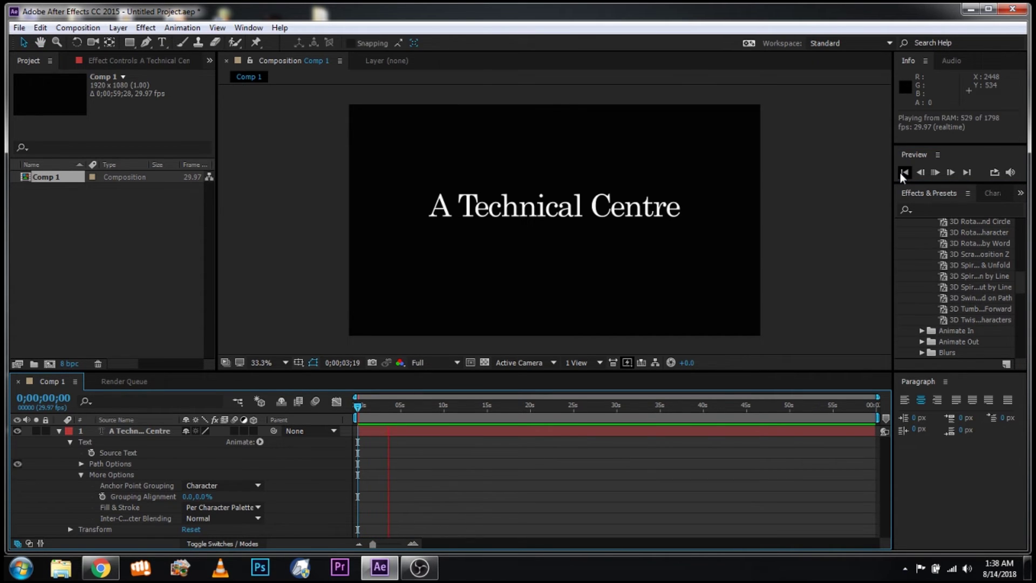
key("space")
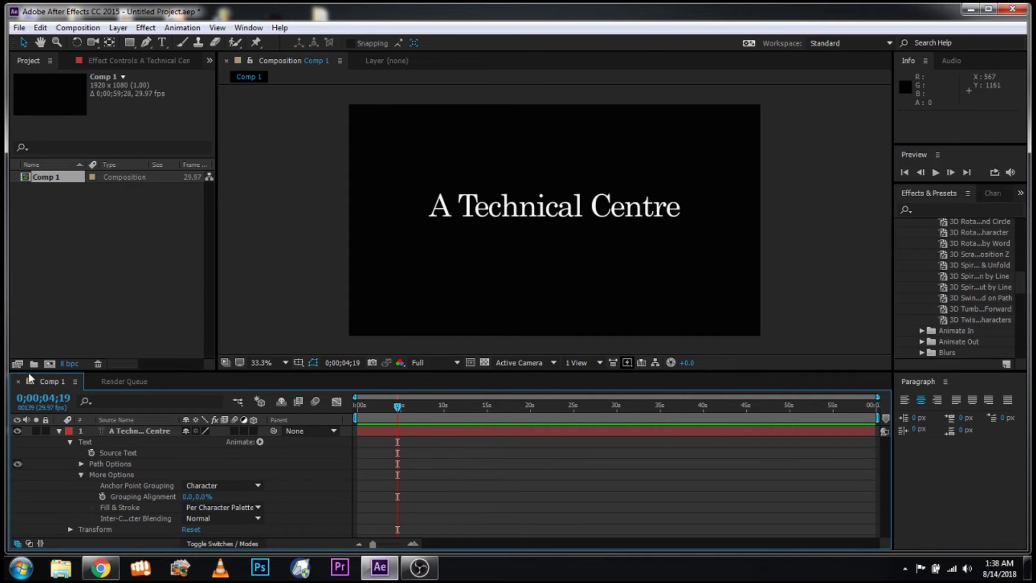
left_click(60, 432)
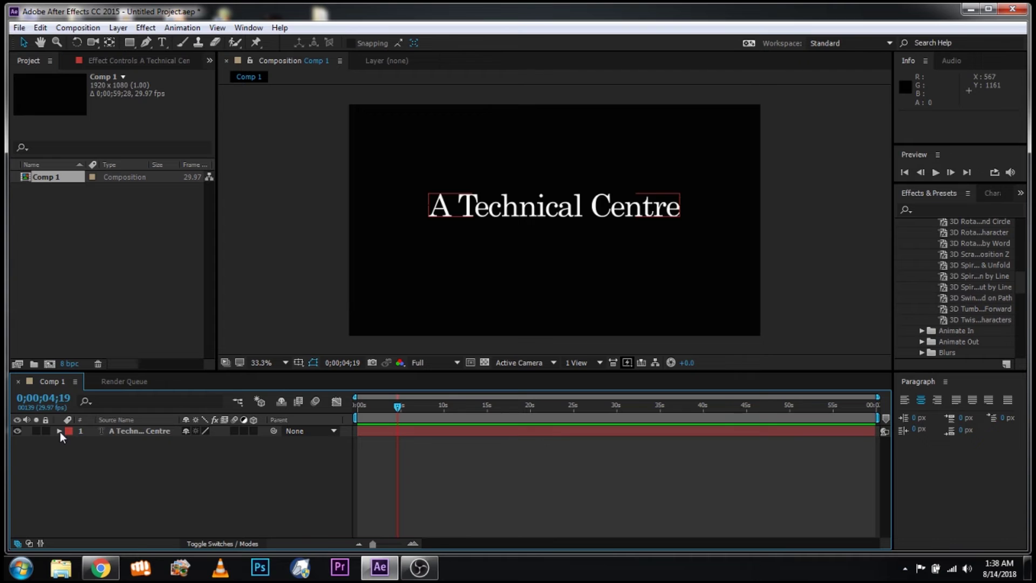
Try the 3D Spiral by Line preset on the title, preview it, then undo it.
left_click_drag(992, 289, 486, 208)
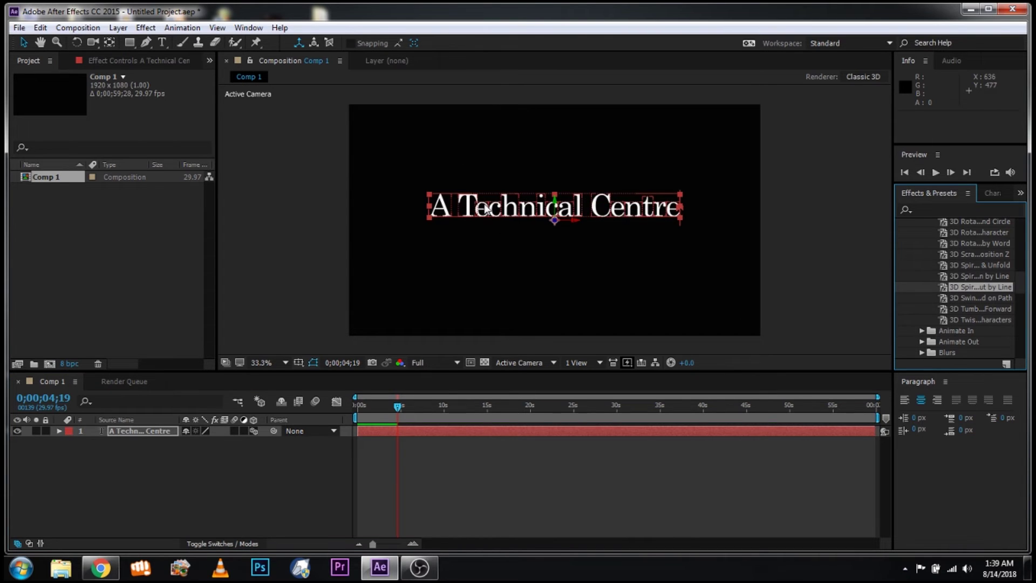
key("space")
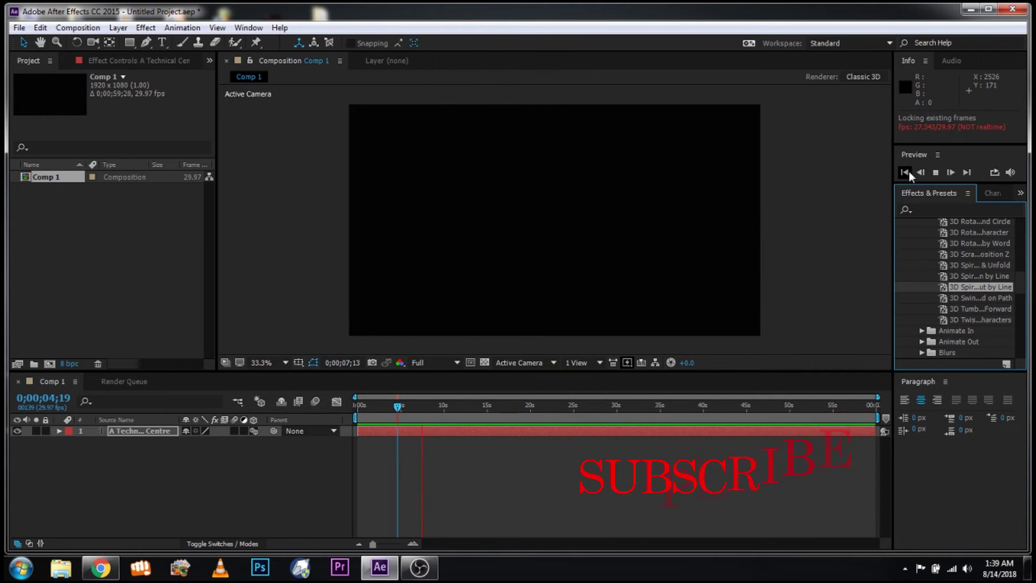
left_click(906, 172)
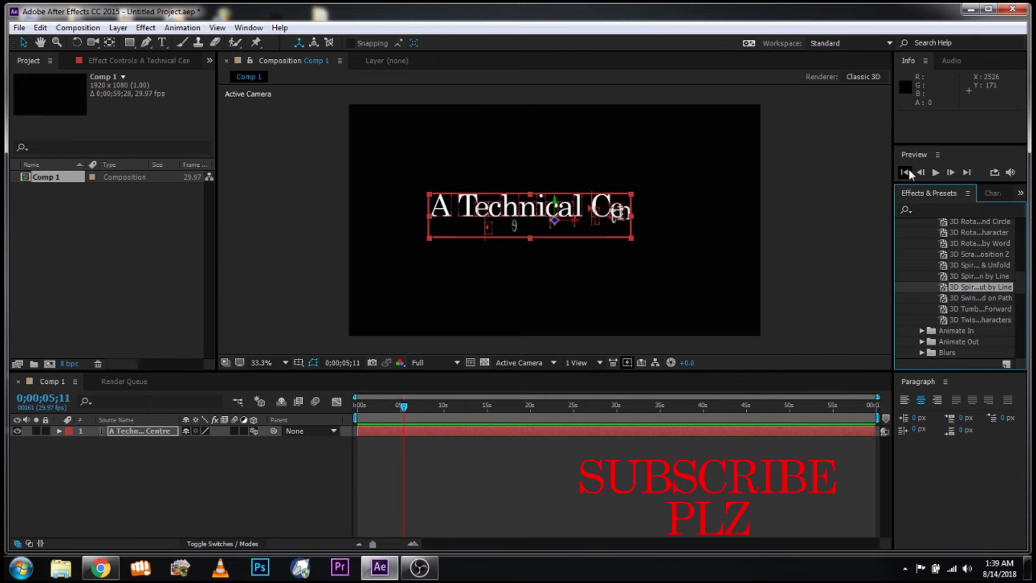
key("space")
key("space")
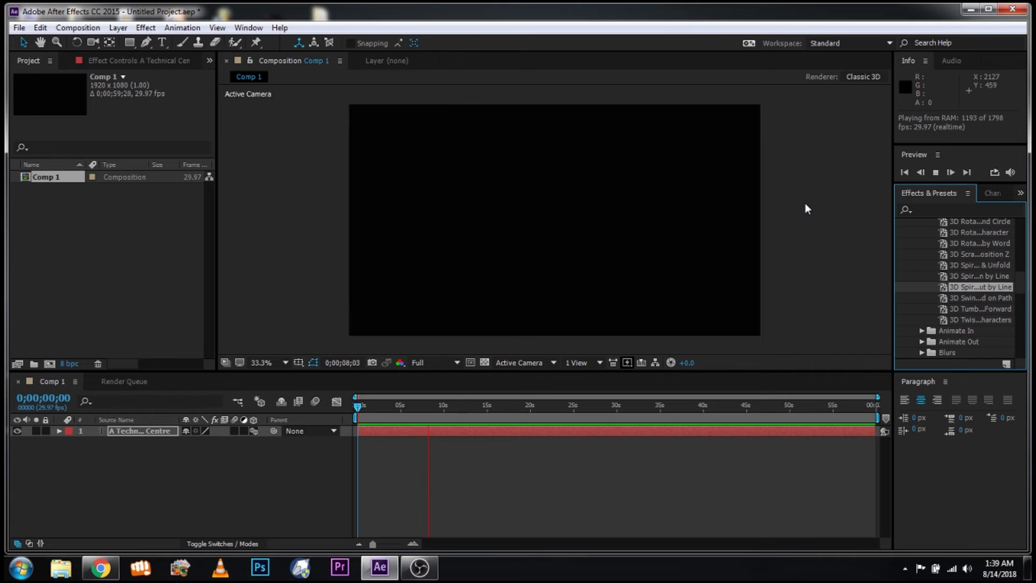
left_click(902, 170)
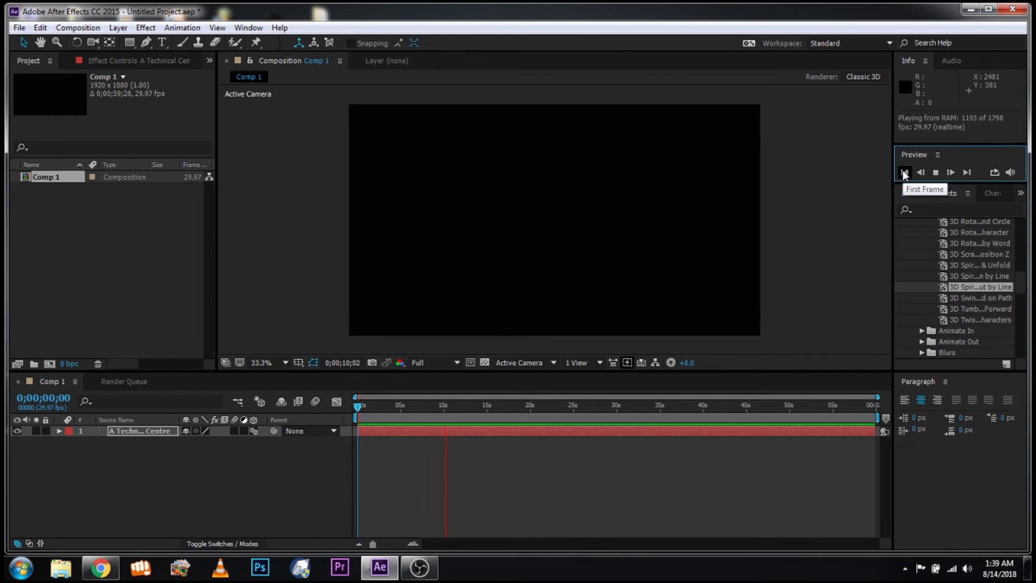
left_click(906, 173)
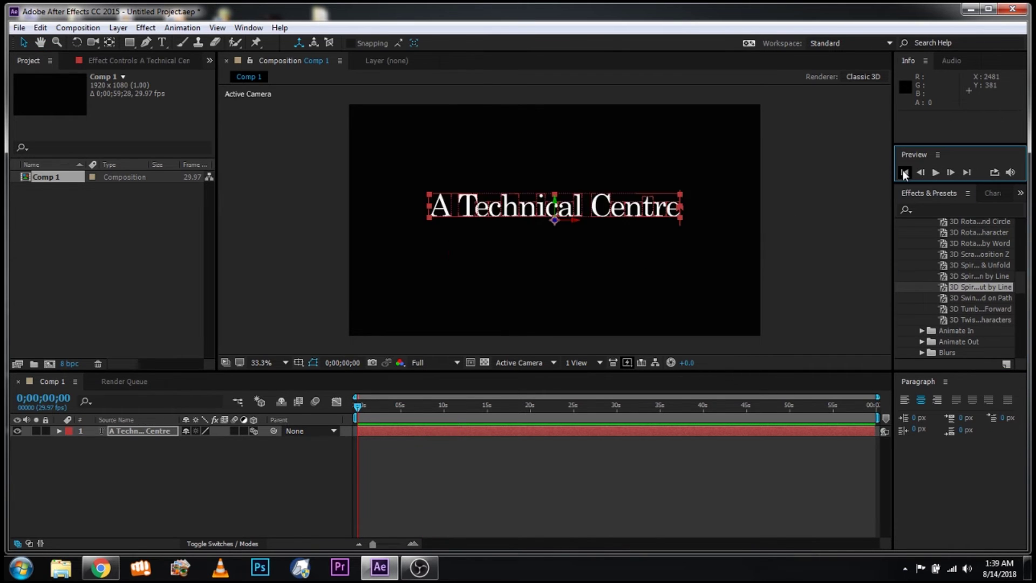
key("ctrl+z")
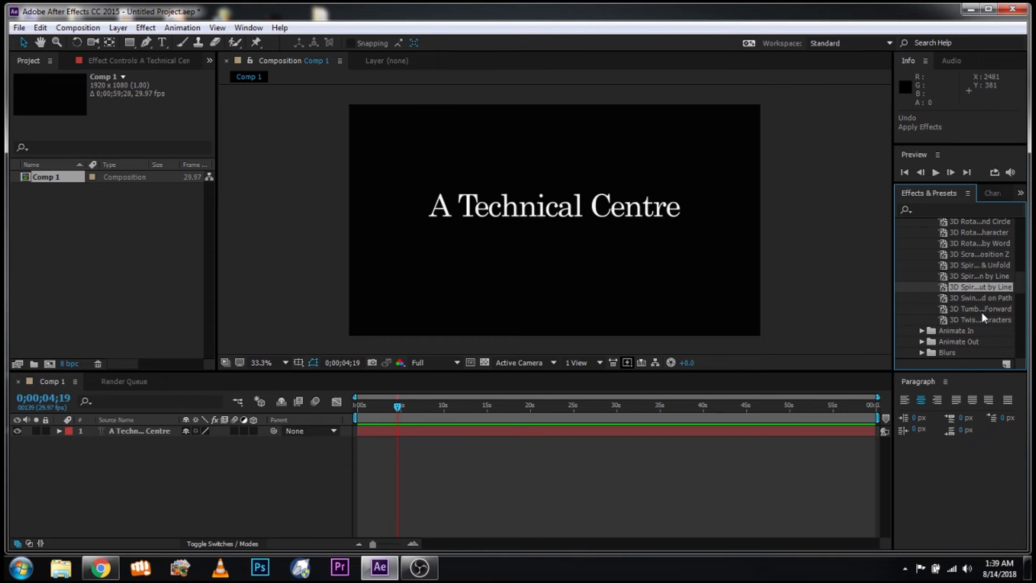
Drag the 3D Twisting Characters preset onto the title layer.
scroll(965, 312, "up", 5)
scroll(965, 312, "up", 5)
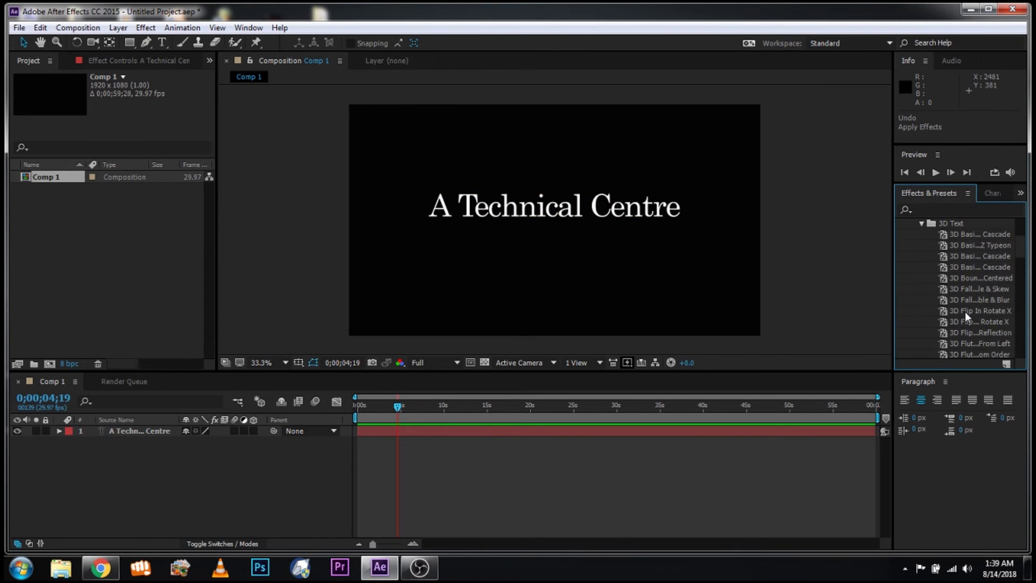
scroll(965, 312, "down", 5)
scroll(965, 312, "down", 5)
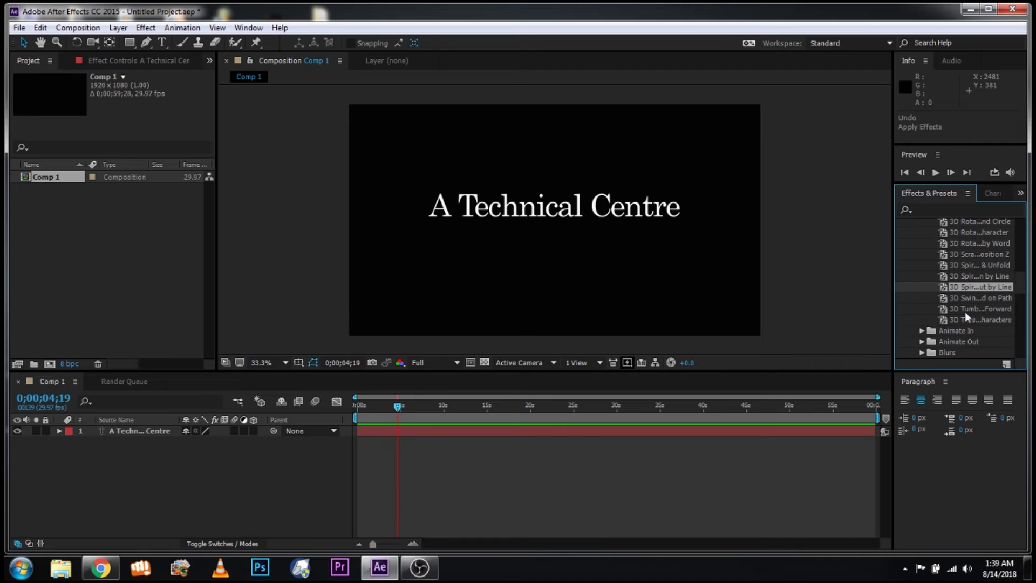
left_click(962, 322)
left_click_drag(950, 321, 380, 441)
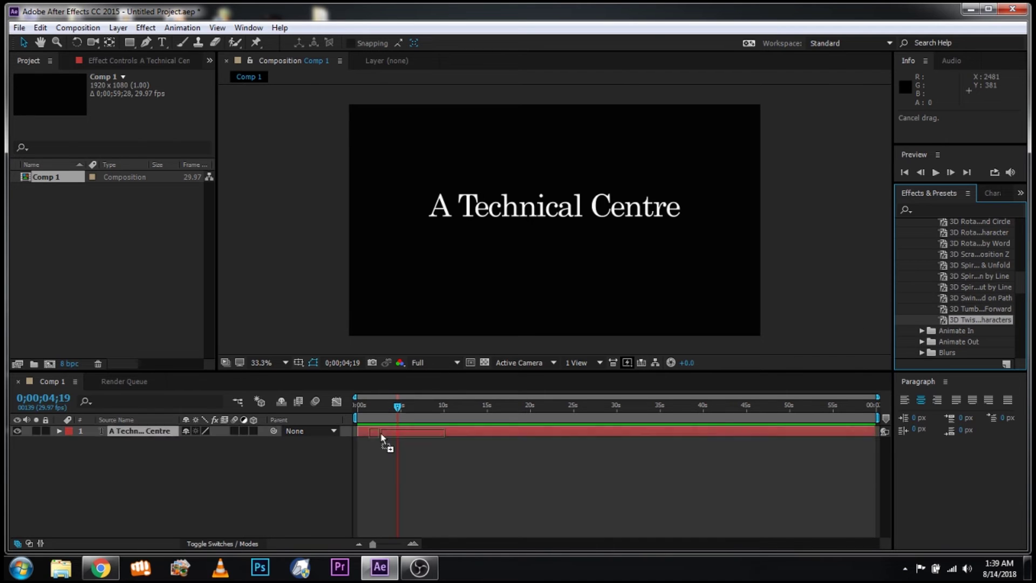
left_click_drag(380, 442, 380, 432)
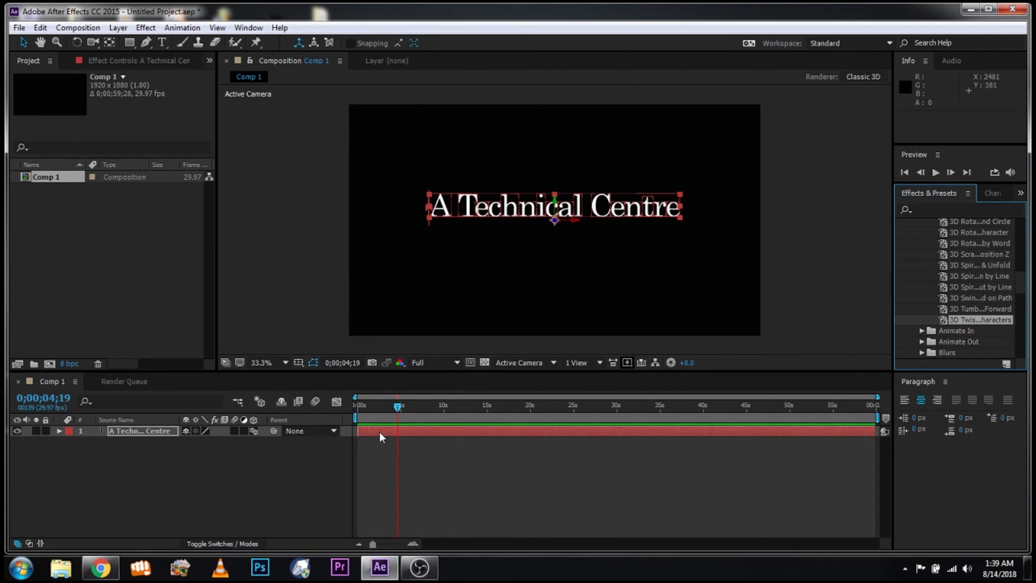
Preview the twisting-characters animation, stop it, and return the playhead to 0.
key("space")
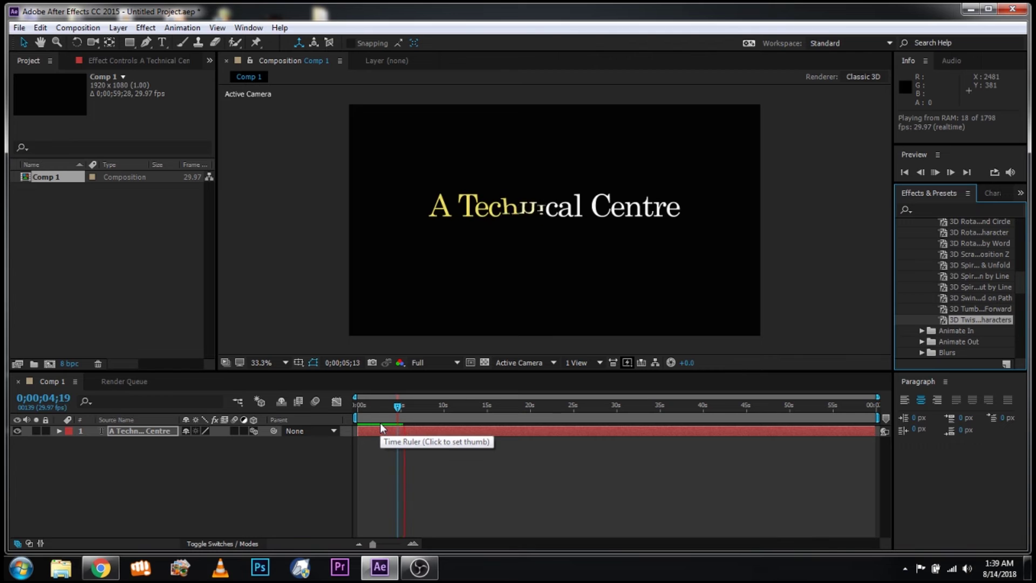
key("space")
left_click_drag(424, 408, 341, 410)
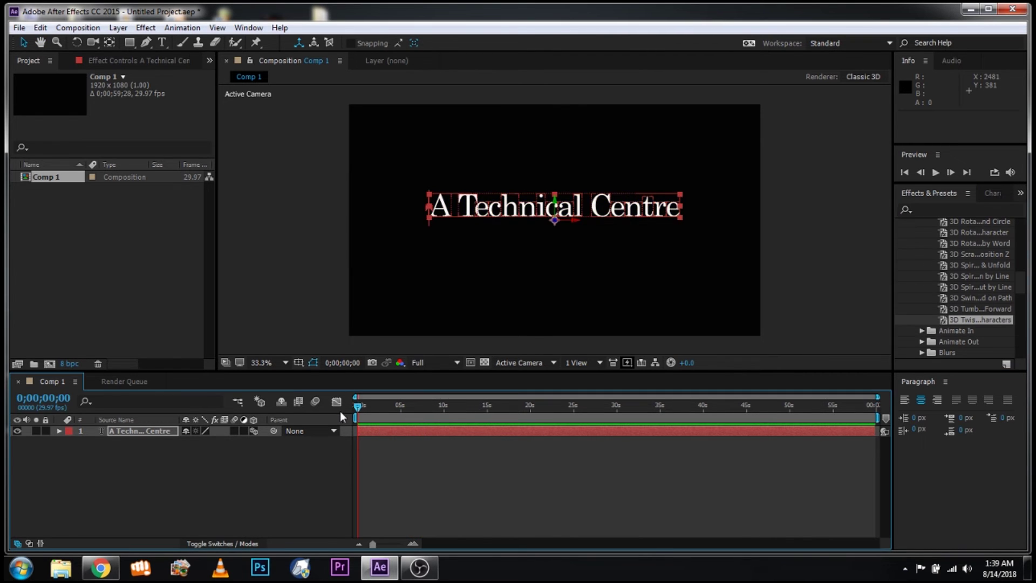
Expand layer 1 to reveal Text, More Options and Animator 1, then start a preview.
left_click(58, 431)
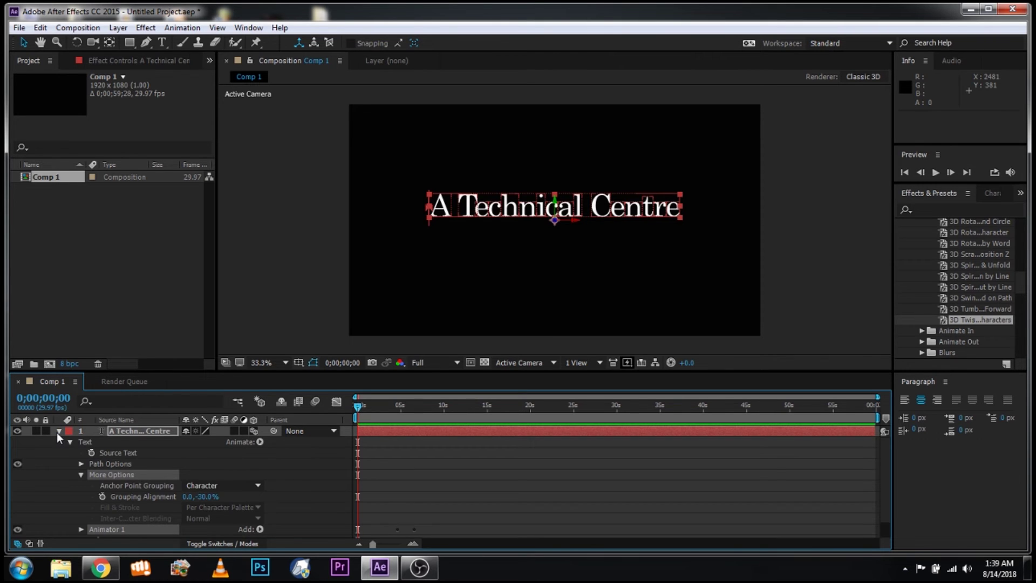
scroll(57, 432, "down", 2)
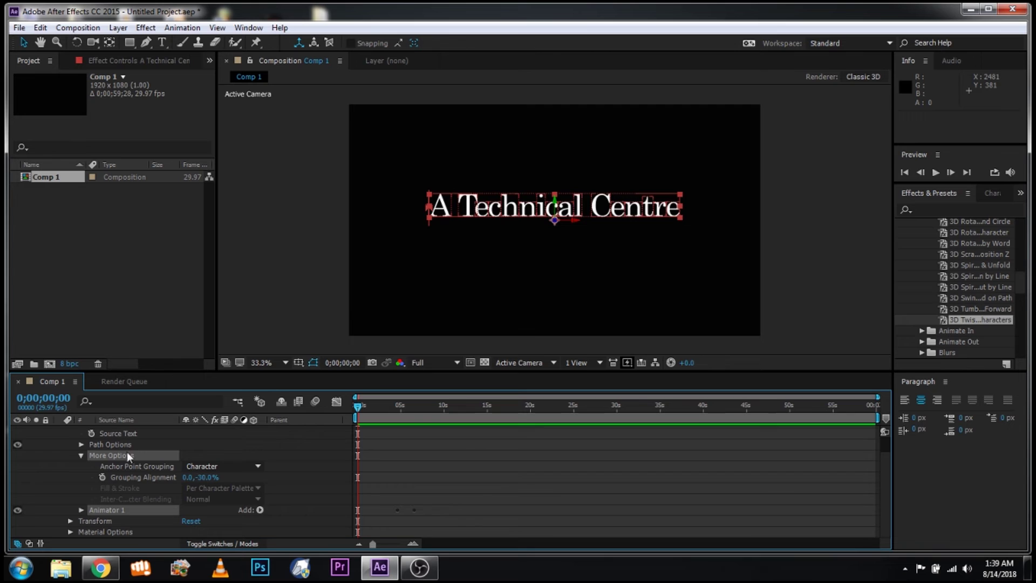
scroll(126, 465, "up", 2)
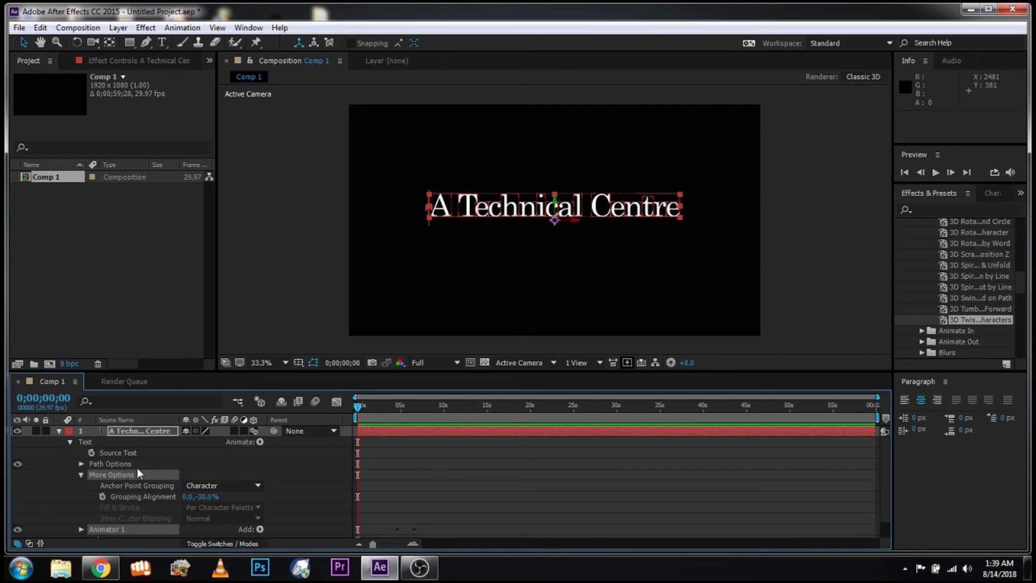
left_click(937, 176)
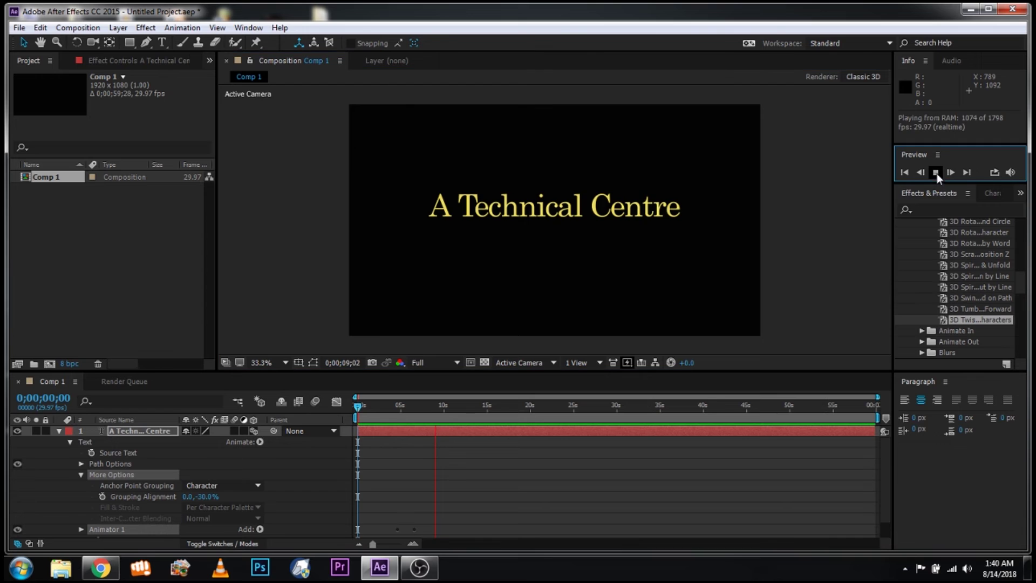
Stop the preview near 9 seconds and move the playhead back to about 5 seconds.
left_click(937, 173)
left_click_drag(436, 408, 401, 410)
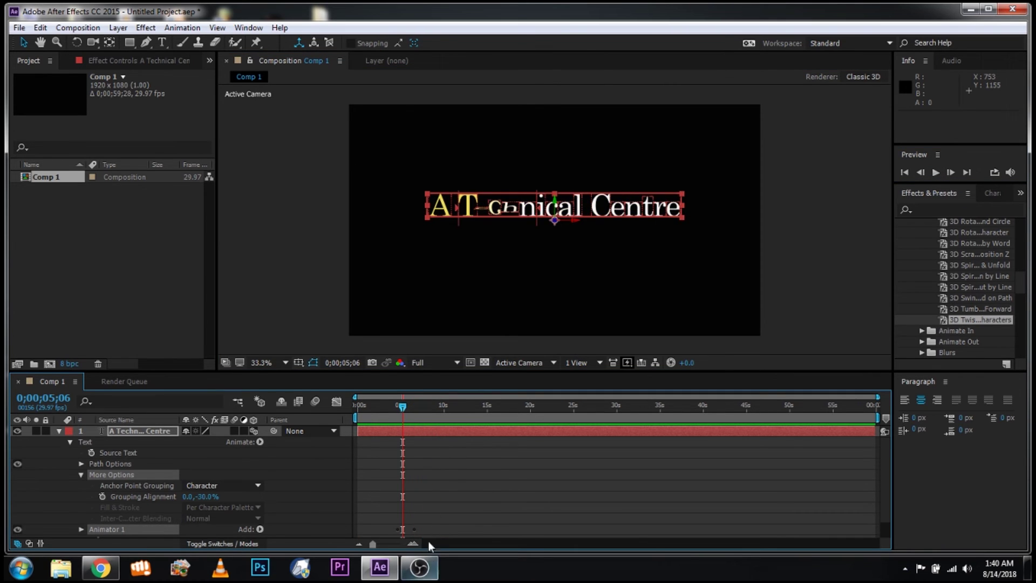
scroll(437, 490, "down", 1)
scroll(413, 504, "up", 1)
Deselect the title layer and expand Animator 1 to show X Rotation −1x and yellow Fill Color.
left_click(58, 432)
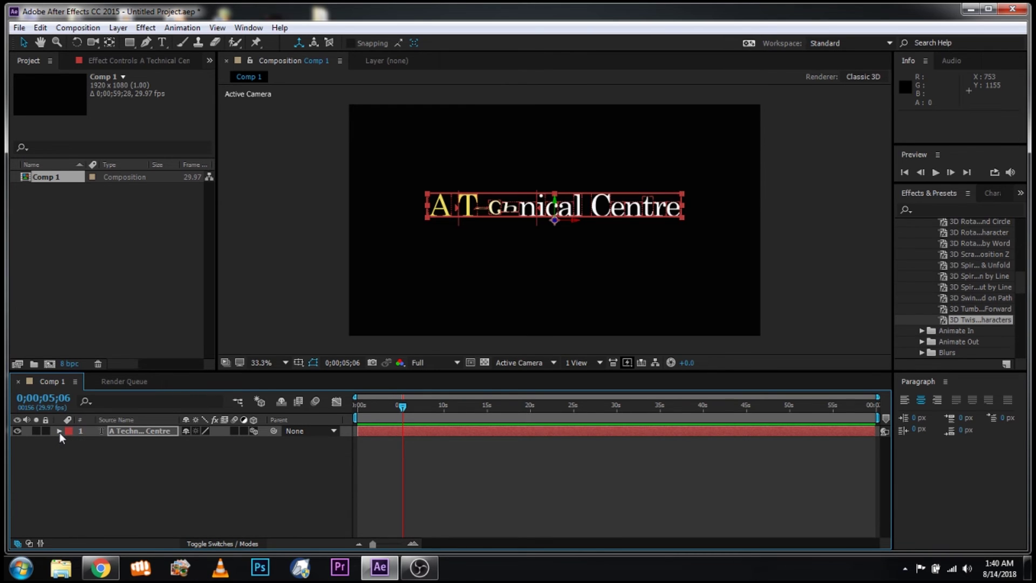
left_click(59, 431)
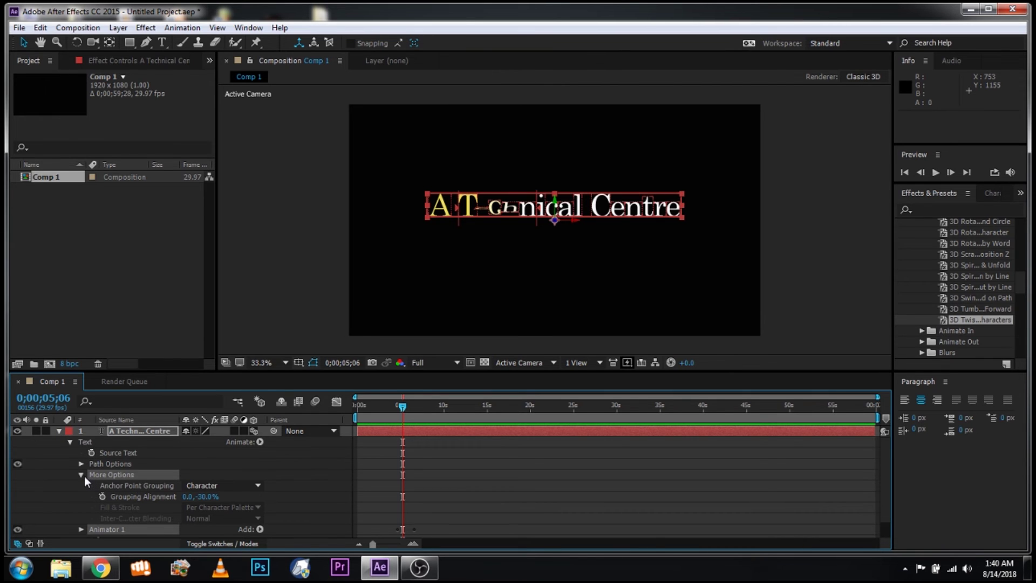
scroll(84, 476, "down", 2)
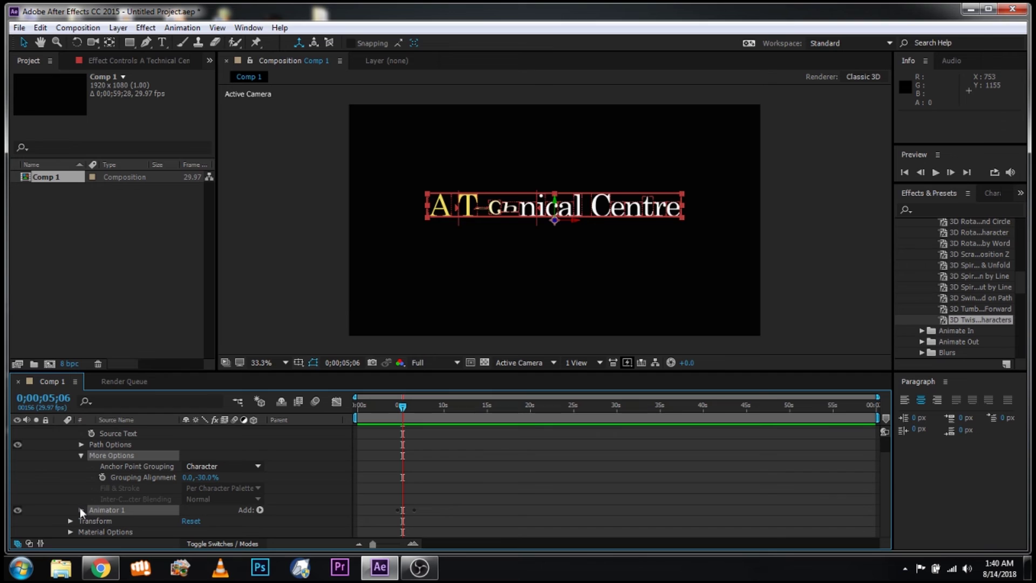
left_click(418, 514)
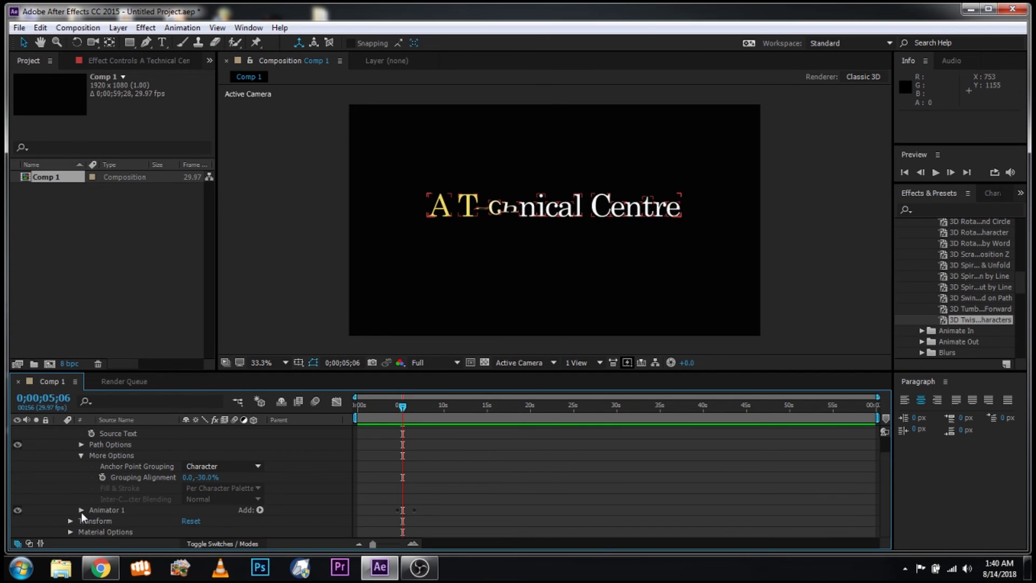
left_click(81, 511)
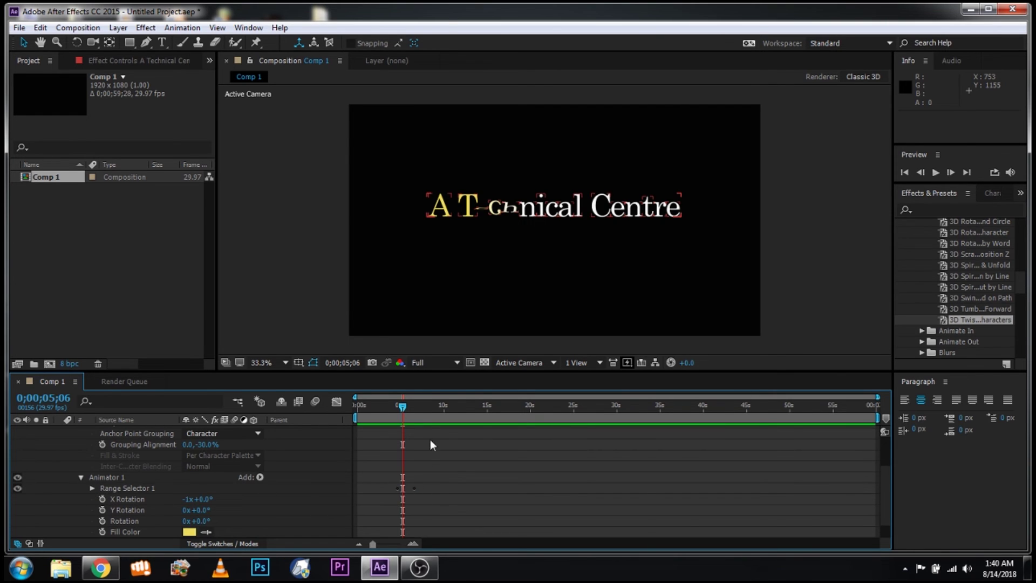
left_click_drag(402, 406, 441, 409)
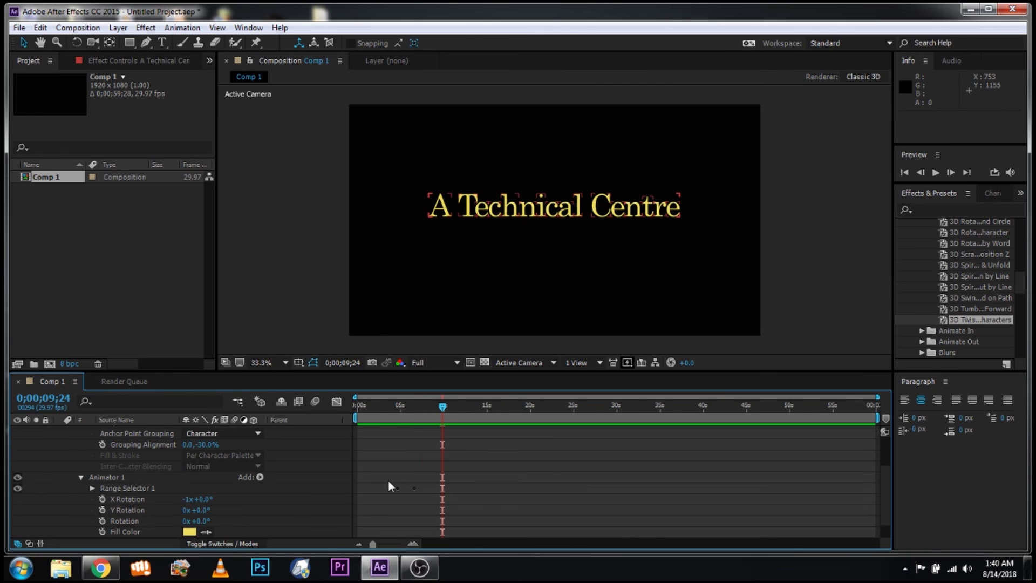
Expand Range Selector 1 and move the second Offset keyframe to the playhead near 9;23.
left_click(92, 488)
scroll(179, 478, "down", 3)
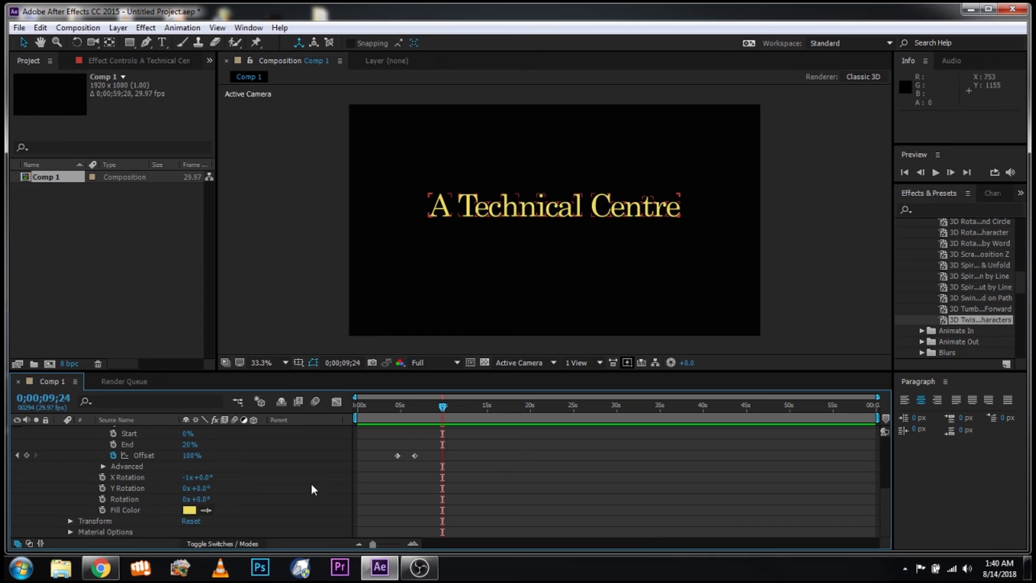
scroll(415, 510, "up", 1)
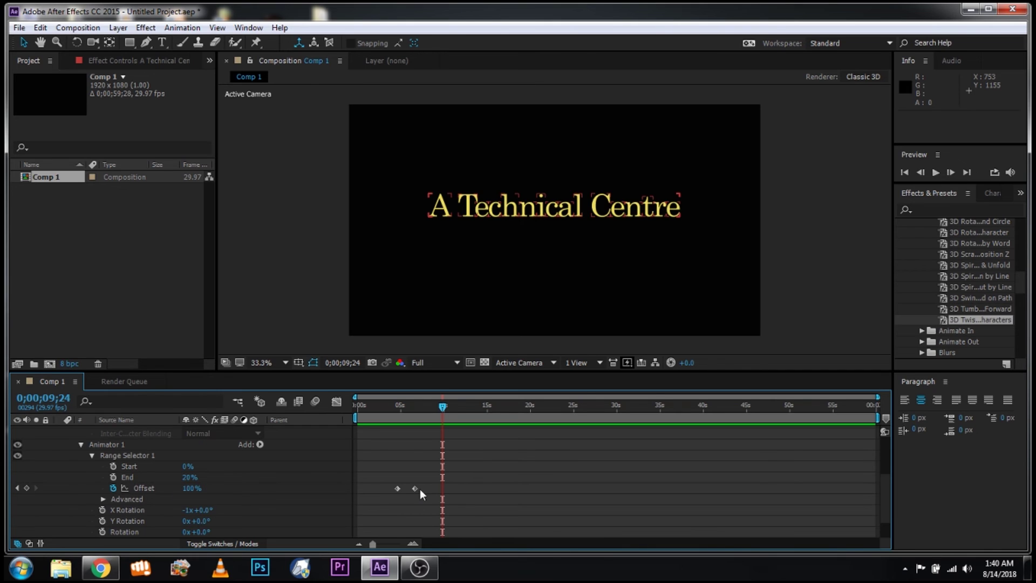
left_click_drag(415, 488, 442, 489)
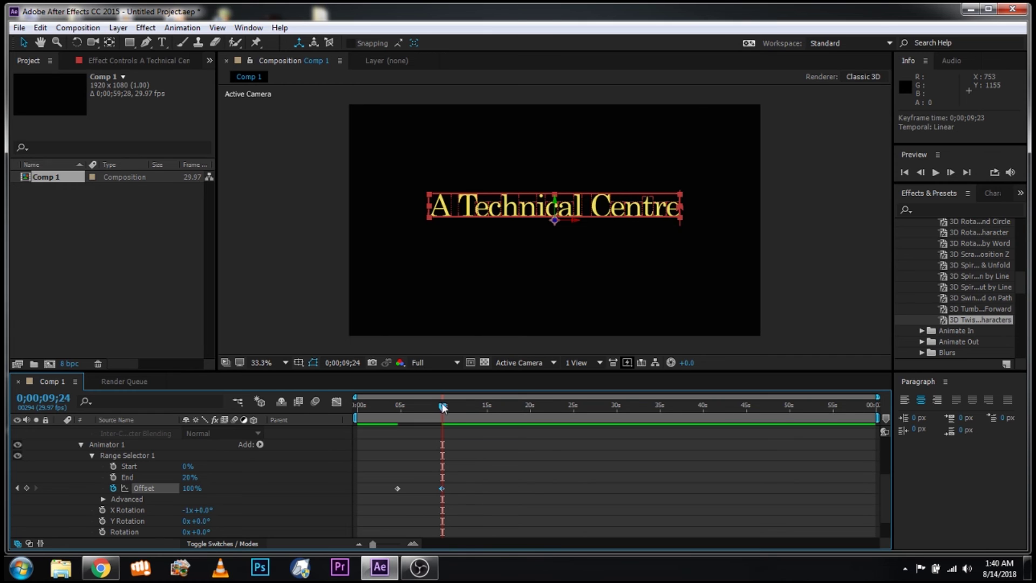
Return the playhead to about 4;25 and preview the twisting text.
left_click_drag(446, 406, 400, 429)
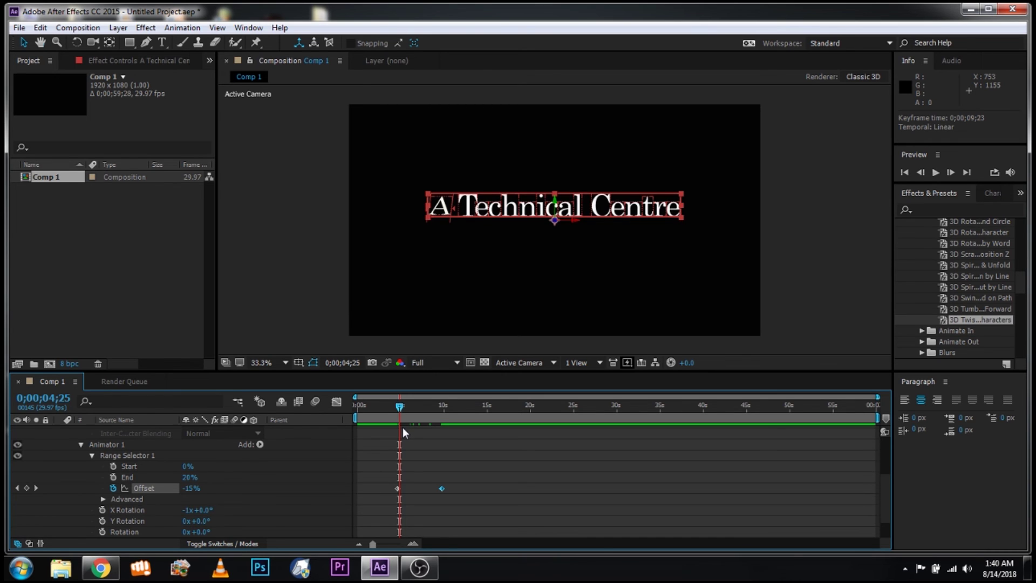
key("space")
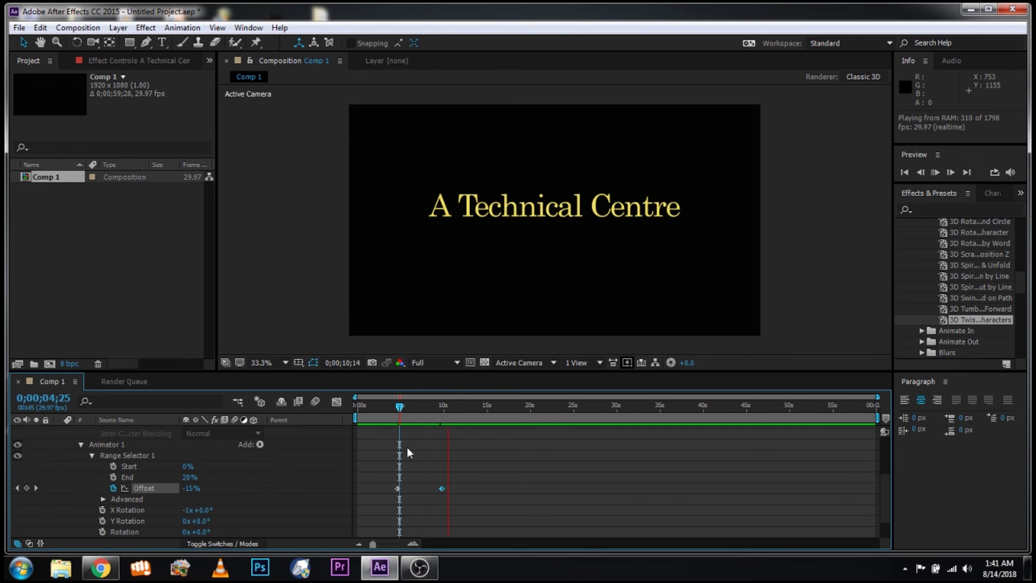
left_click(935, 172)
Stop the preview and drag the second Offset keyframe out to about 13 seconds.
left_click(935, 173)
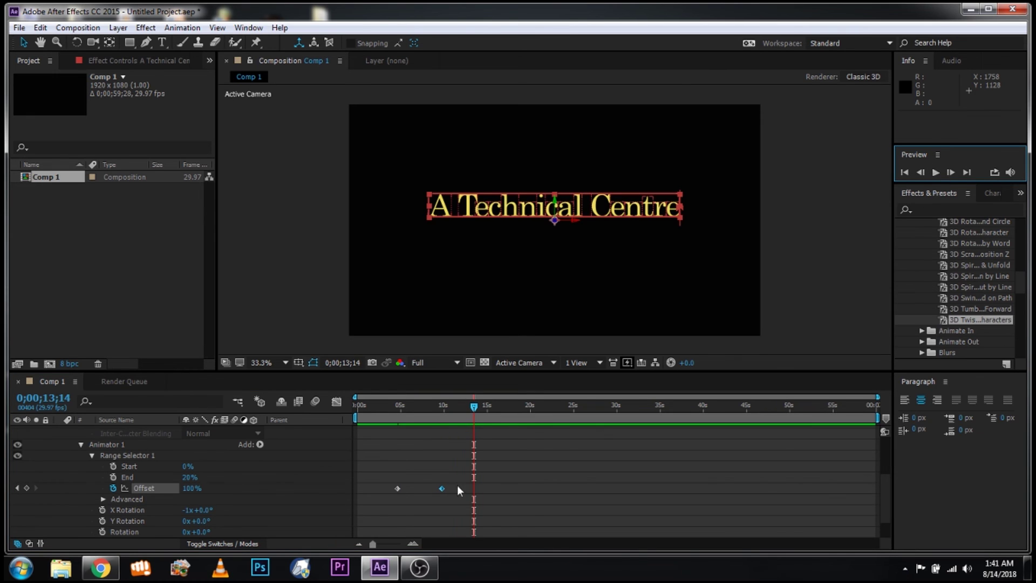
left_click_drag(442, 488, 476, 490)
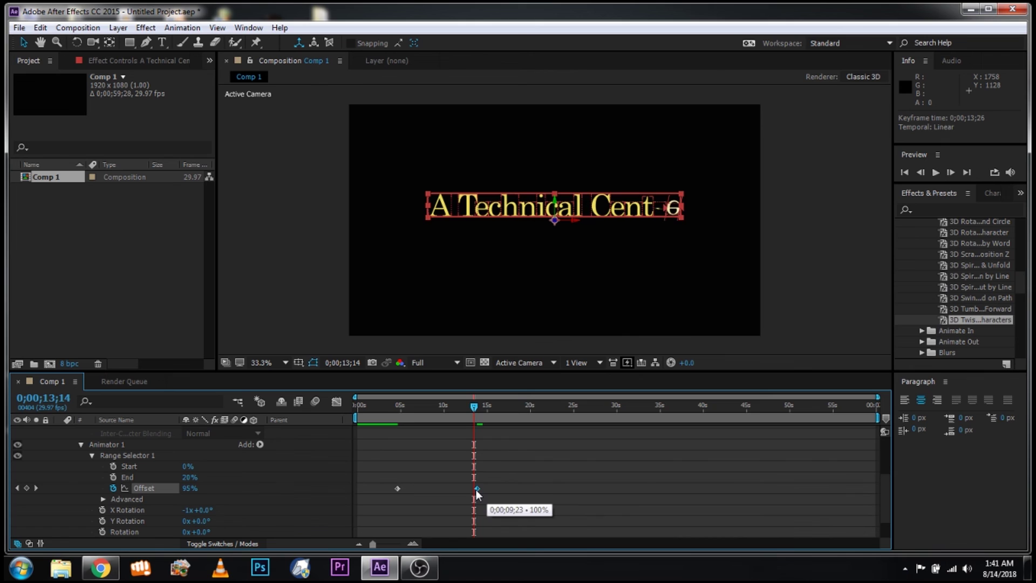
mouse_move(476, 406)
left_mouse_down()
mouse_move(442, 407)
mouse_move(400, 428)
left_mouse_up()
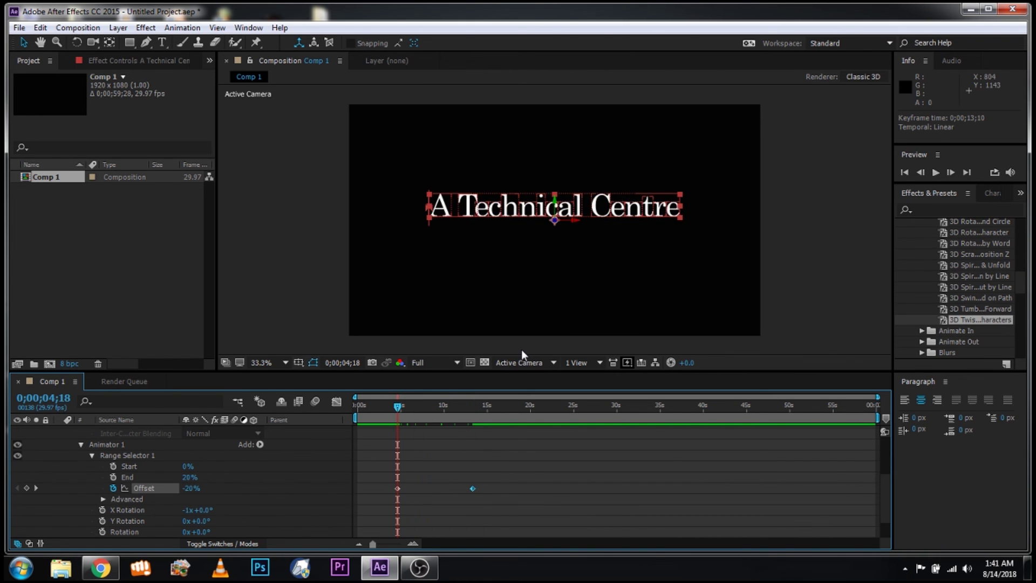
Preview the slower twist, then pull the second Offset keyframe back to about 5;27.
key("space")
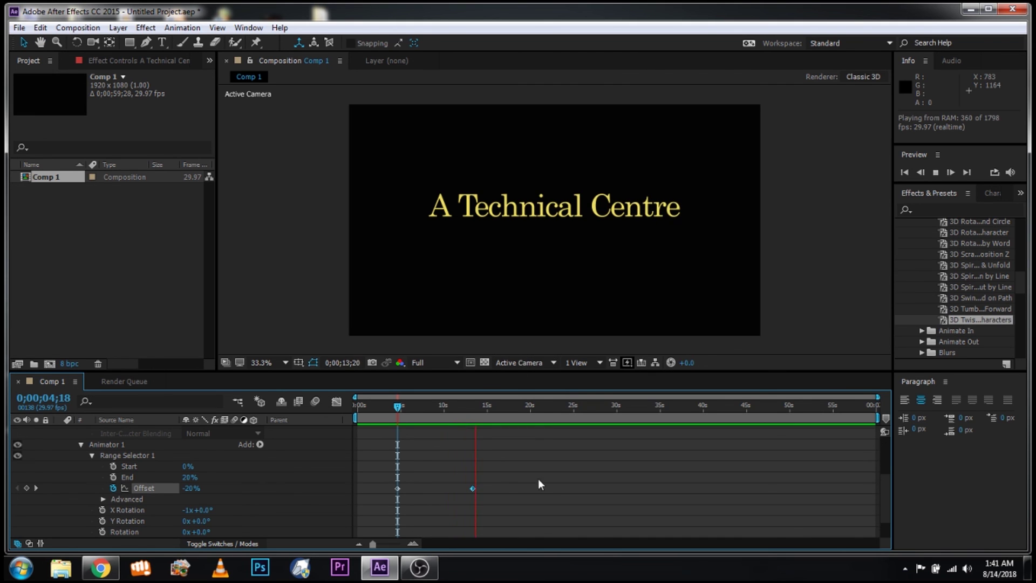
left_click(936, 172)
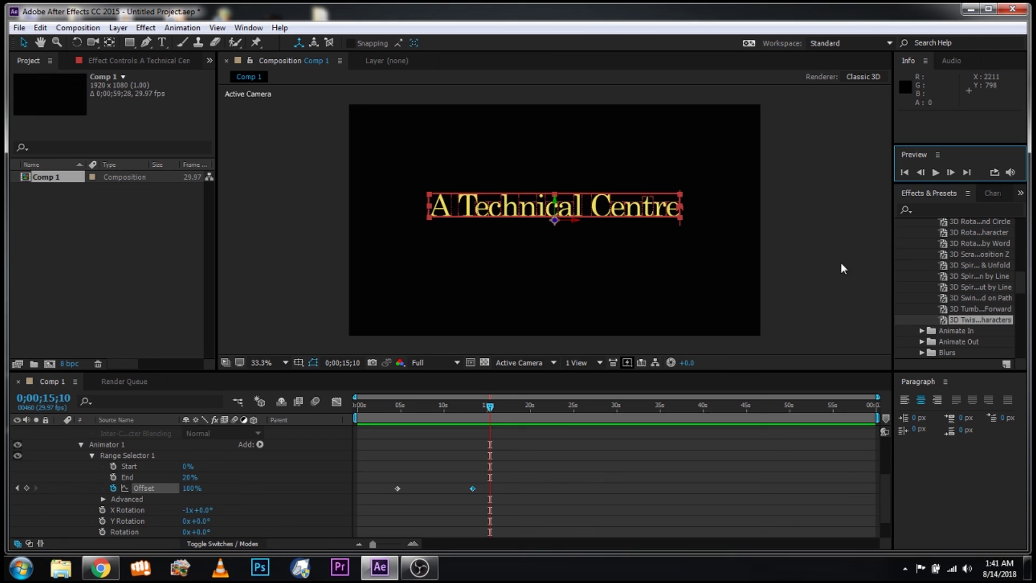
mouse_move(474, 488)
left_mouse_down()
mouse_move(411, 503)
mouse_move(409, 492)
left_mouse_up()
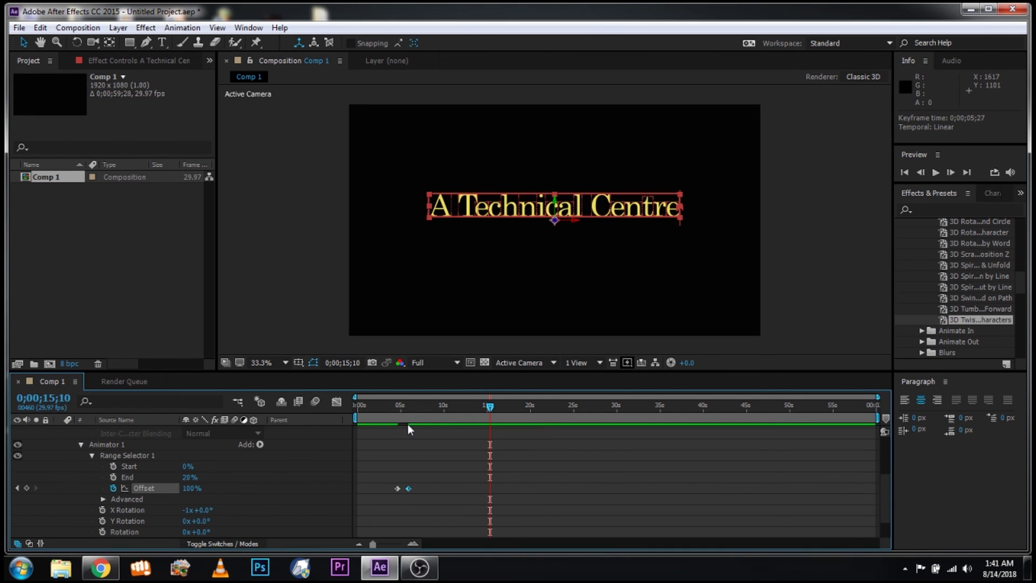
Preview the shortened twist from 4;18, stopping once the title resolves into gold by 6 seconds.
left_click_drag(493, 409, 400, 442)
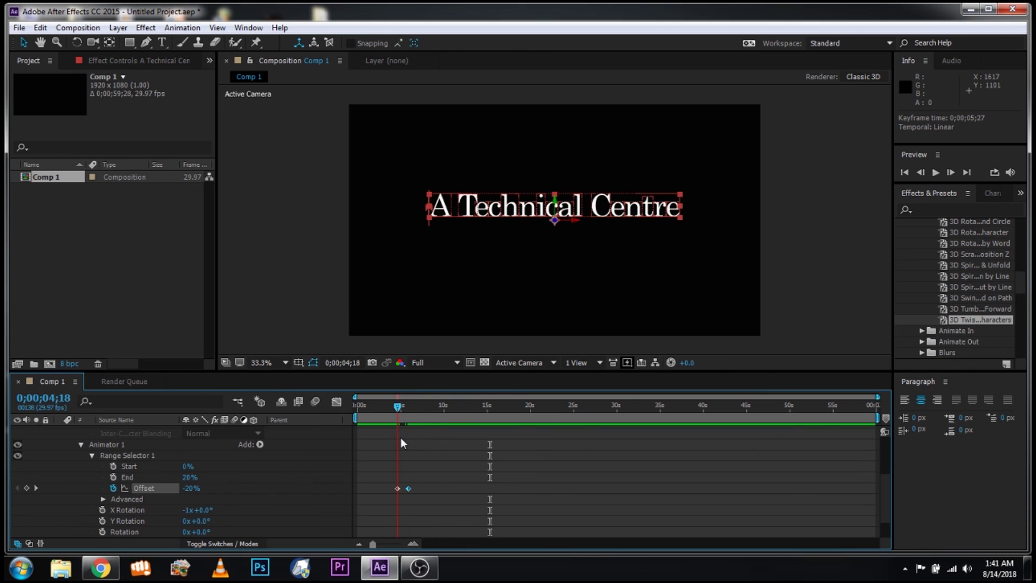
key("space")
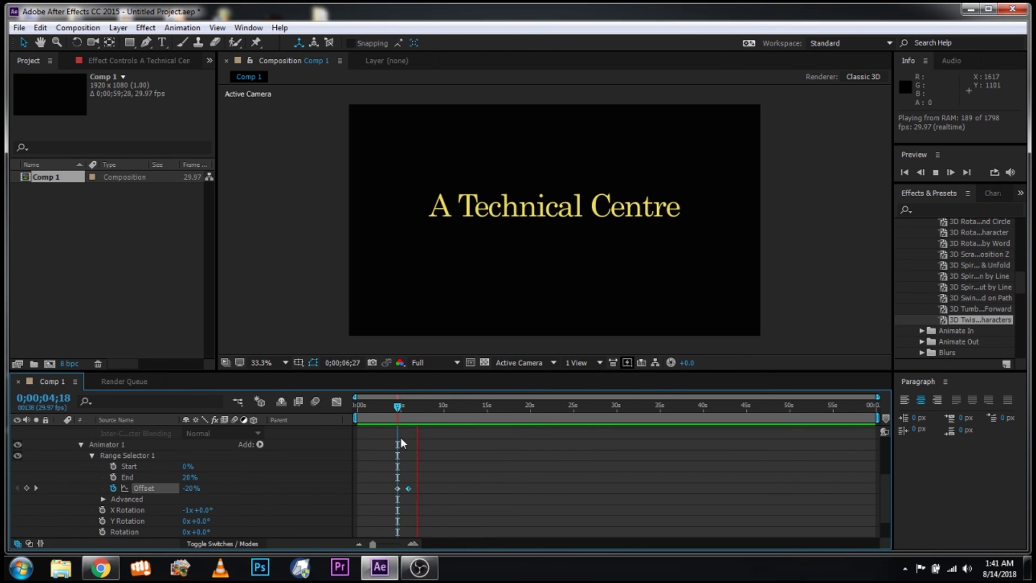
left_click(936, 172)
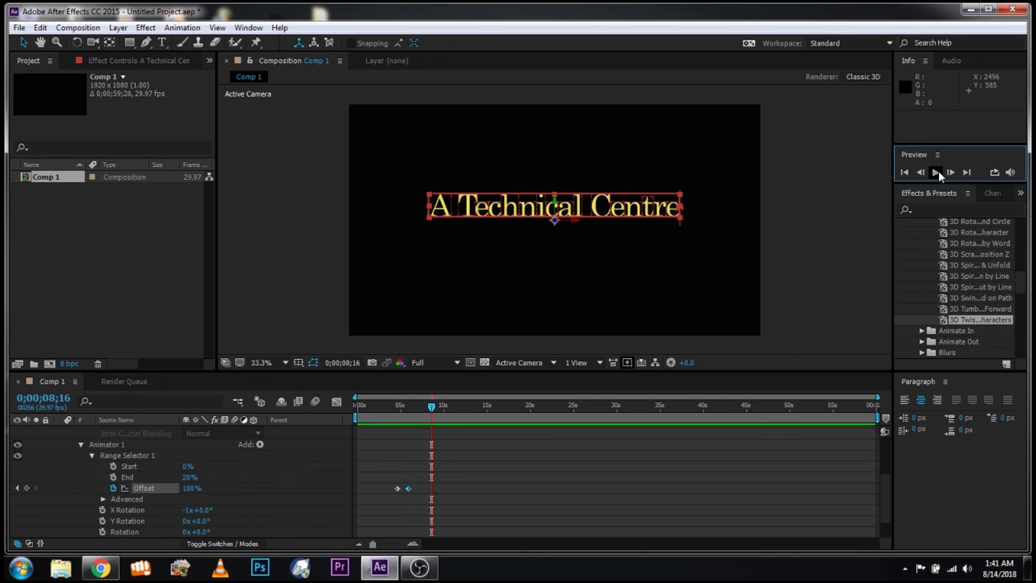
scroll(174, 489, "up", 2)
scroll(173, 489, "up", 1)
scroll(173, 489, "up", 2)
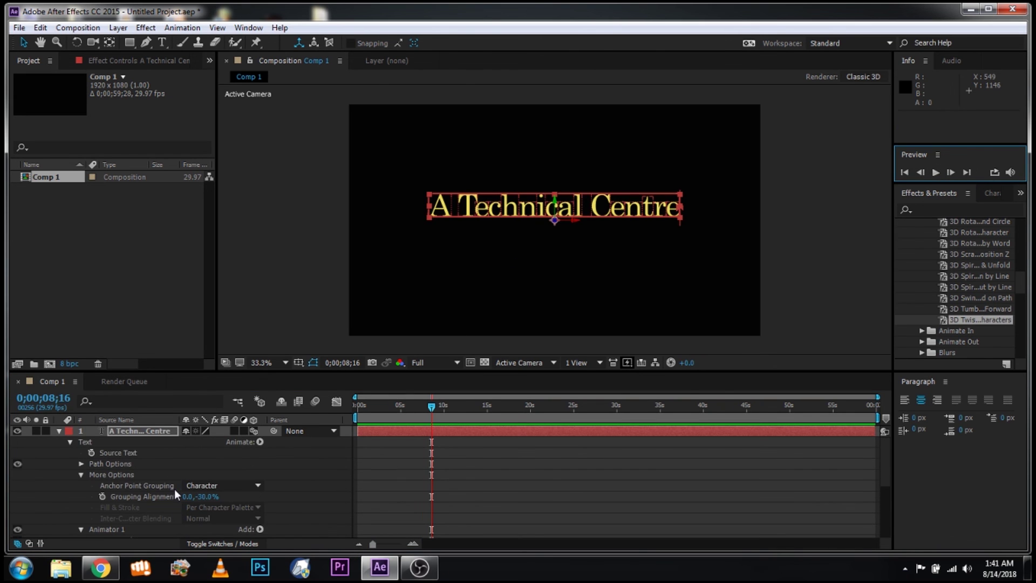
Collapse the title layer's properties and deselect the layer.
left_click(60, 433)
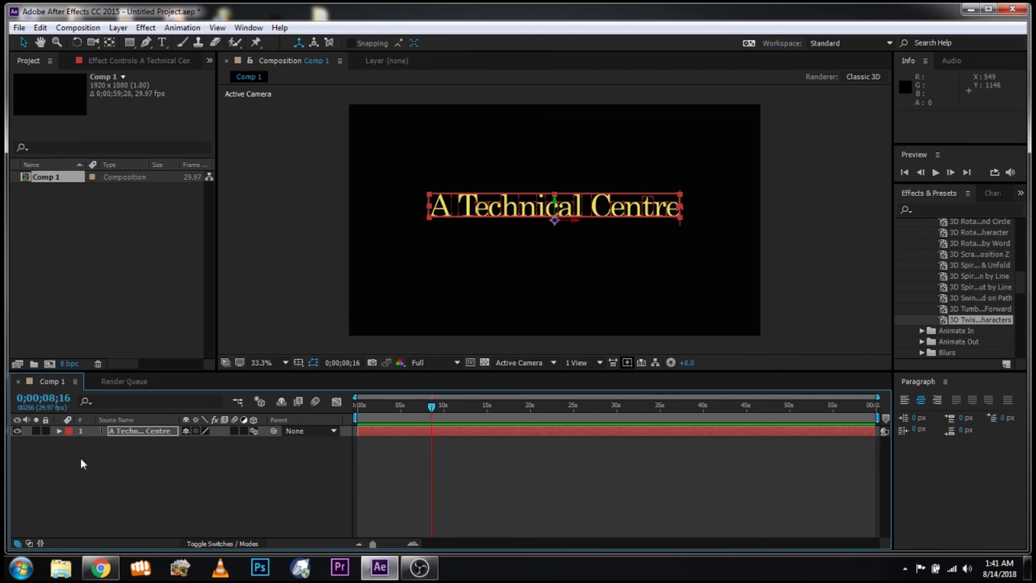
left_click(787, 224)
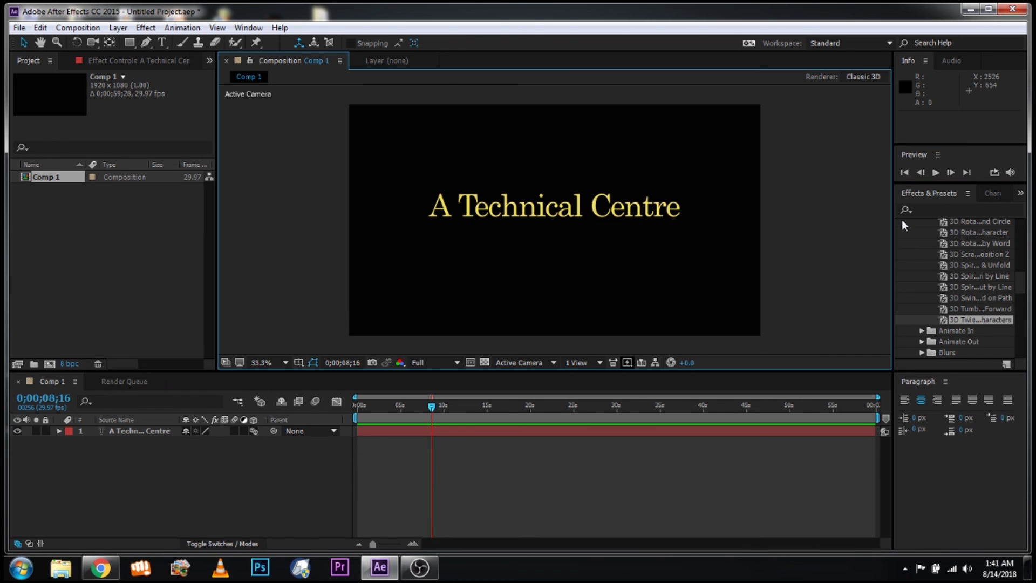
scroll(954, 320, "down", 3)
scroll(954, 319, "down", 1)
scroll(954, 320, "down", 5)
scroll(954, 321, "up", 6)
scroll(955, 321, "up", 3)
scroll(950, 299, "down", 5)
scroll(941, 243, "down", 5)
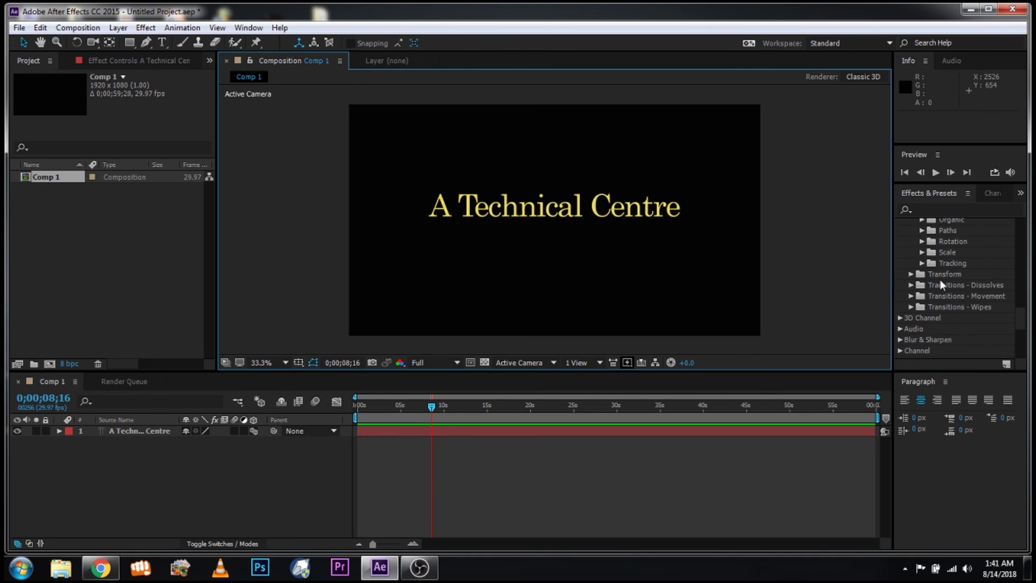
scroll(950, 268, "up", 3)
scroll(950, 267, "up", 2)
scroll(949, 267, "up", 3)
scroll(950, 267, "up", 2)
scroll(949, 267, "up", 3)
scroll(949, 267, "up", 3)
scroll(948, 267, "up", 2)
scroll(948, 268, "up", 2)
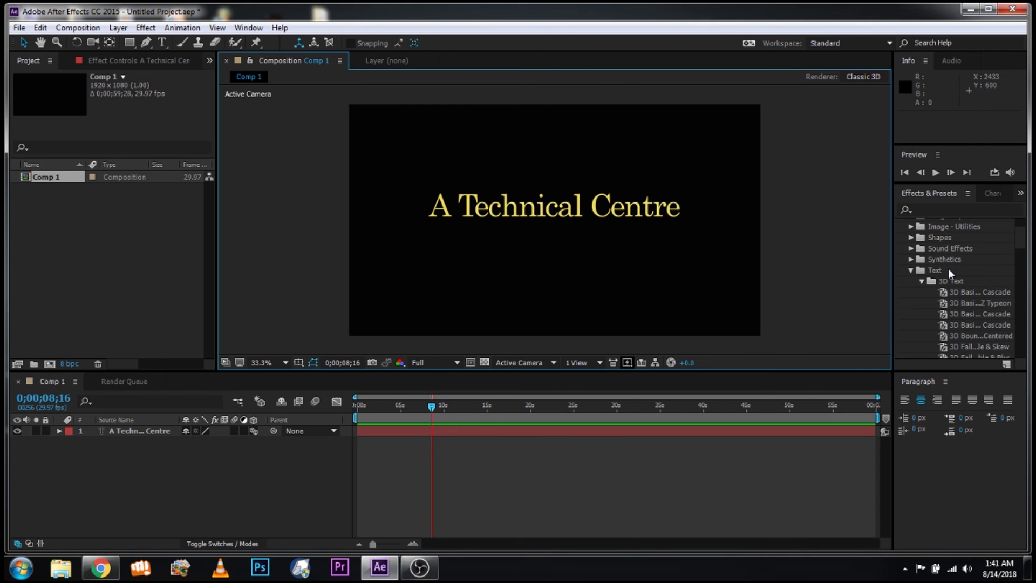
Collapse the 3D Text and Text preset folders and bring OBS Studio to the front.
left_click(919, 281)
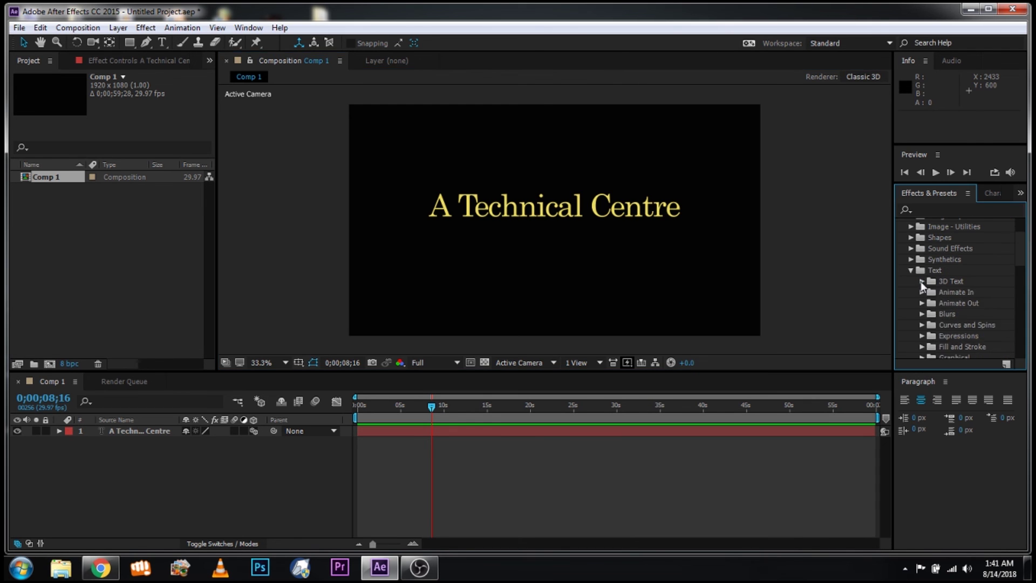
left_click(908, 272)
scroll(908, 272, "up", 2)
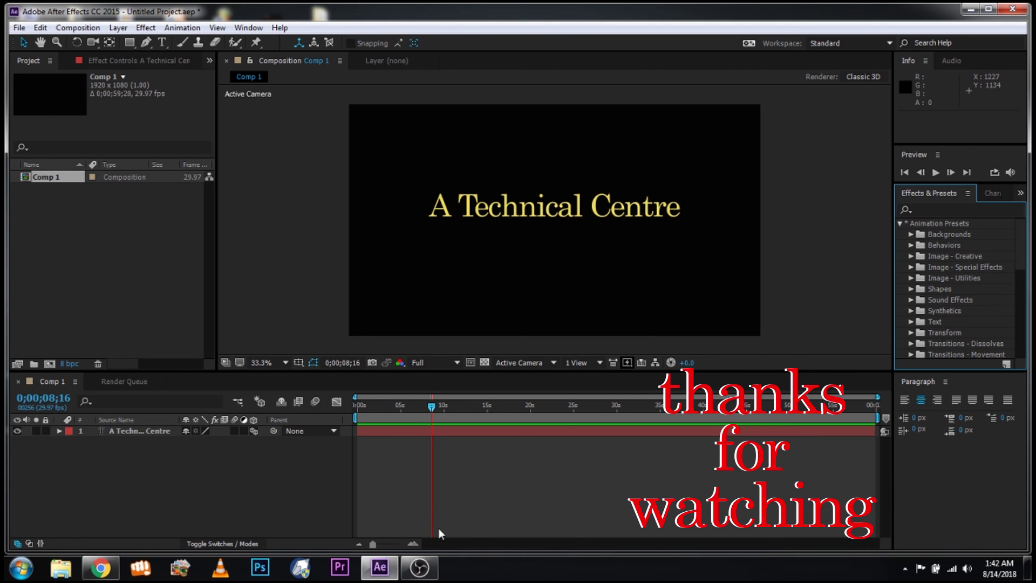
mouse_move(426, 576)
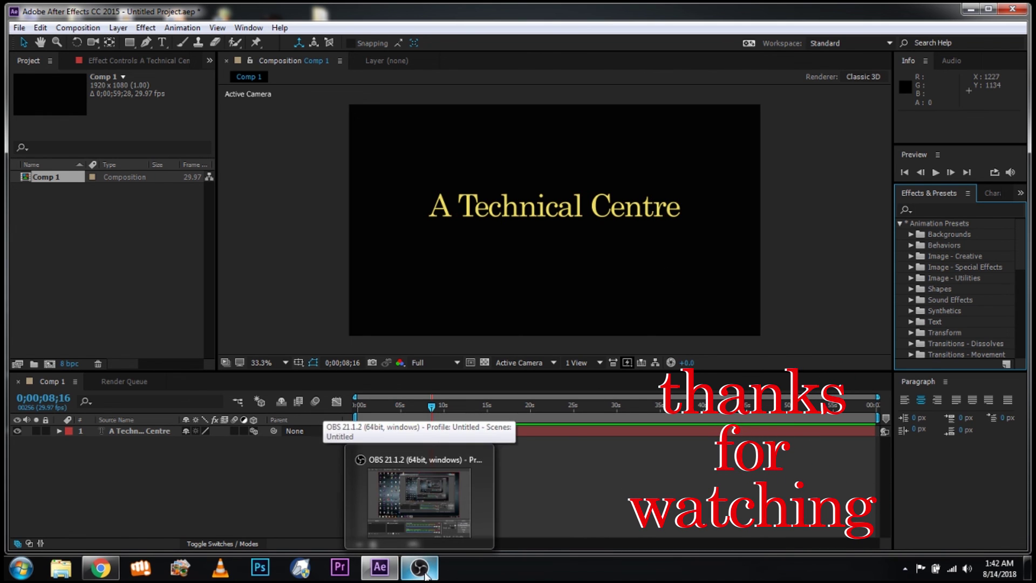
left_click(425, 574)
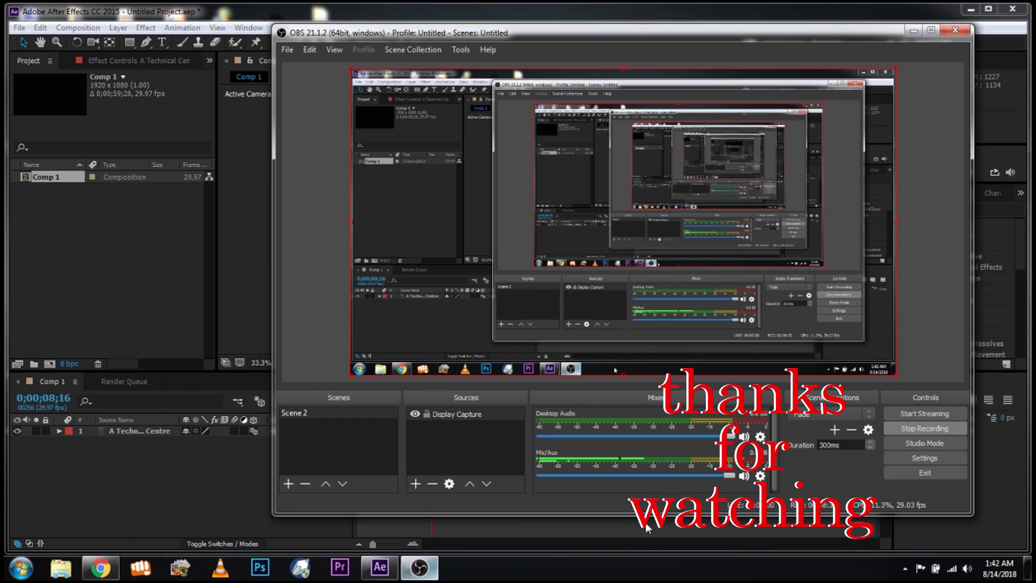